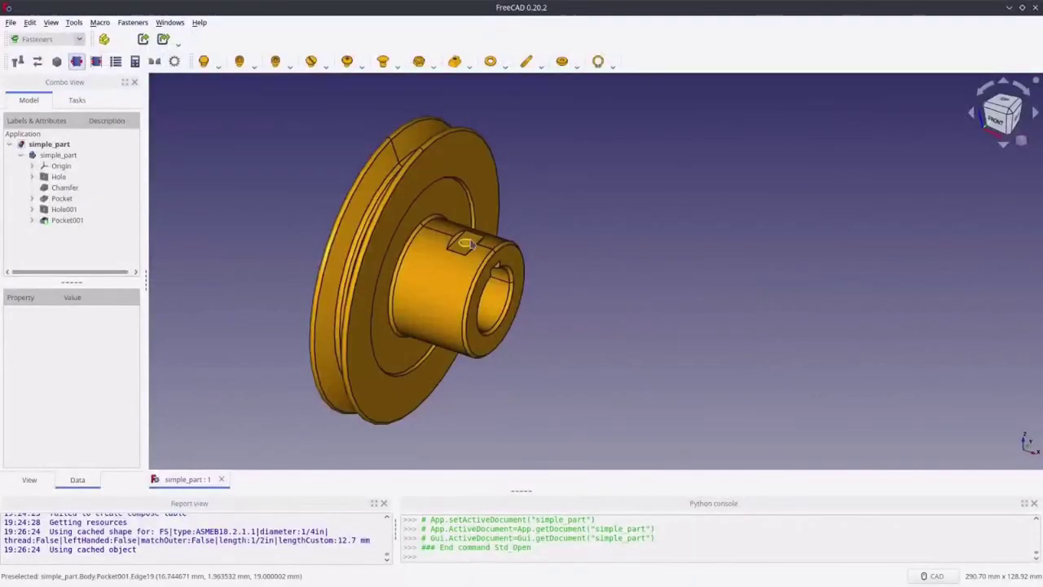
Select the hub's set-screw hole edge and browse the socket screw types, then cancel without adding one.
scroll(481, 236, "up", 5)
left_click(469, 247)
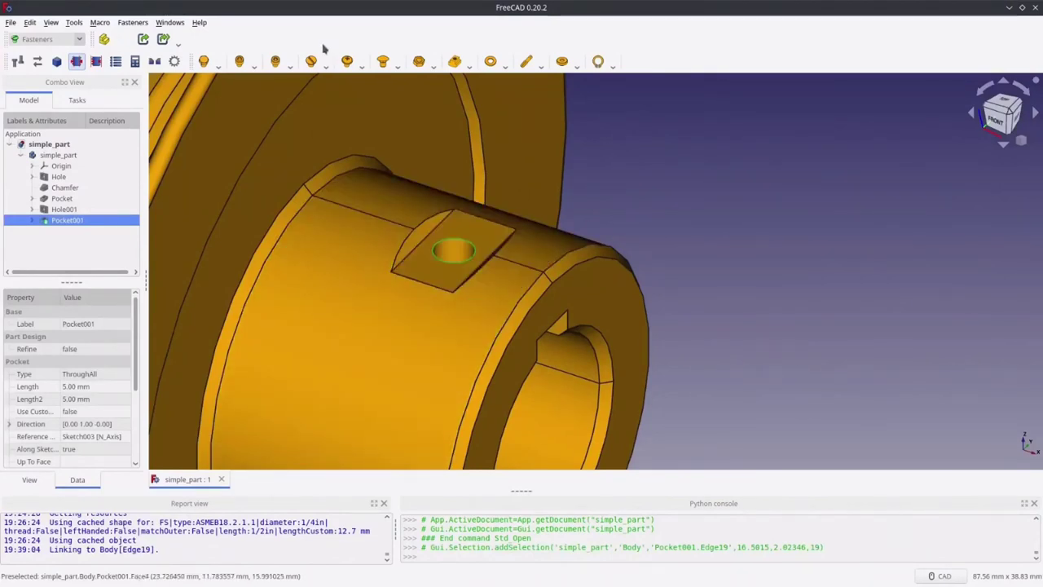
left_click(256, 66)
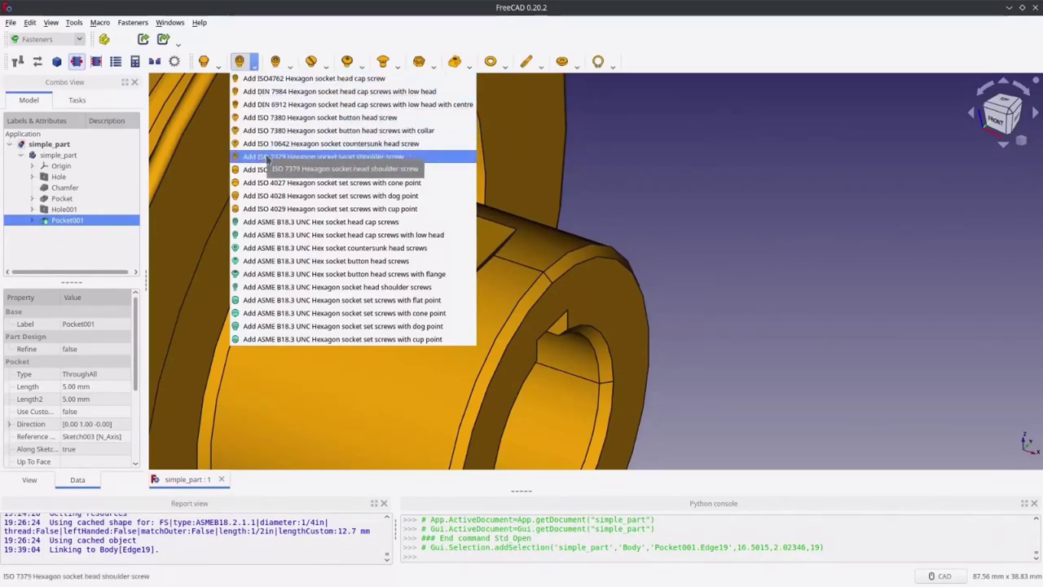
left_click(717, 165)
left_click(717, 165)
scroll(711, 159, "down", 5)
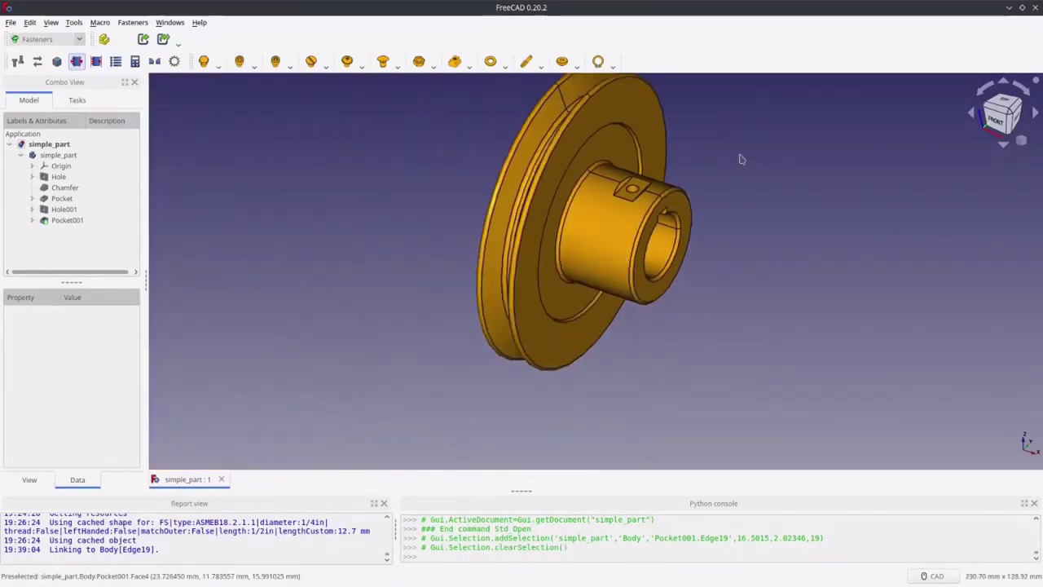
middle_click_drag(670, 211, 684, 212)
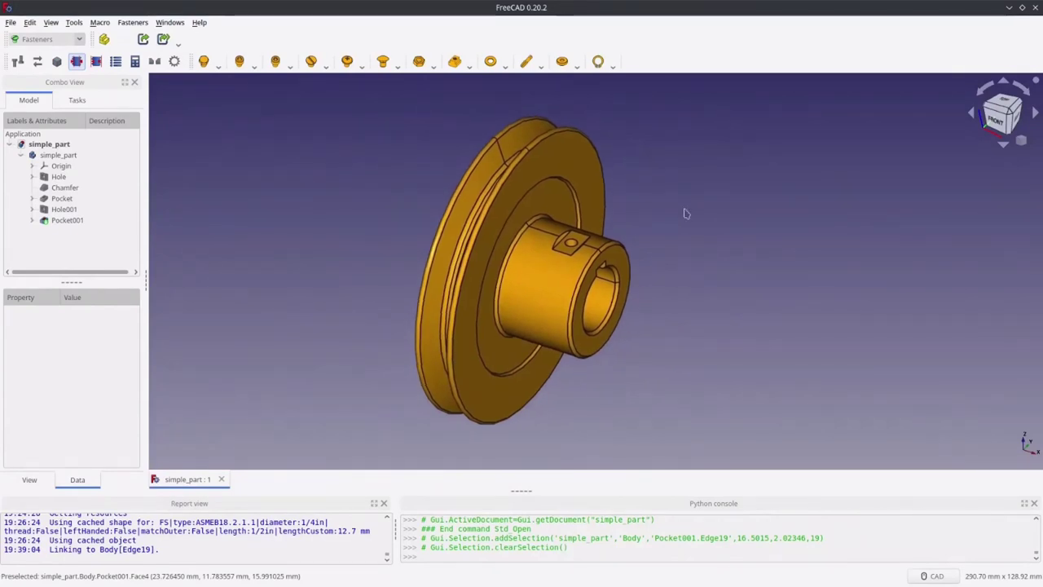
Make fastener diameters match the inner thread and reselect the set-screw hole edge for a socket screw.
left_click(95, 62)
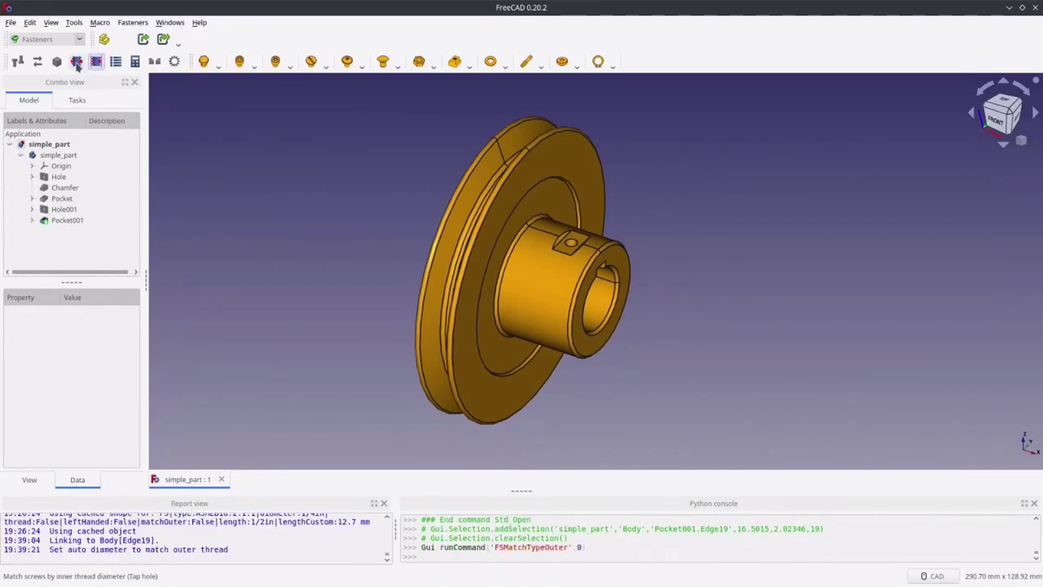
left_click(77, 62)
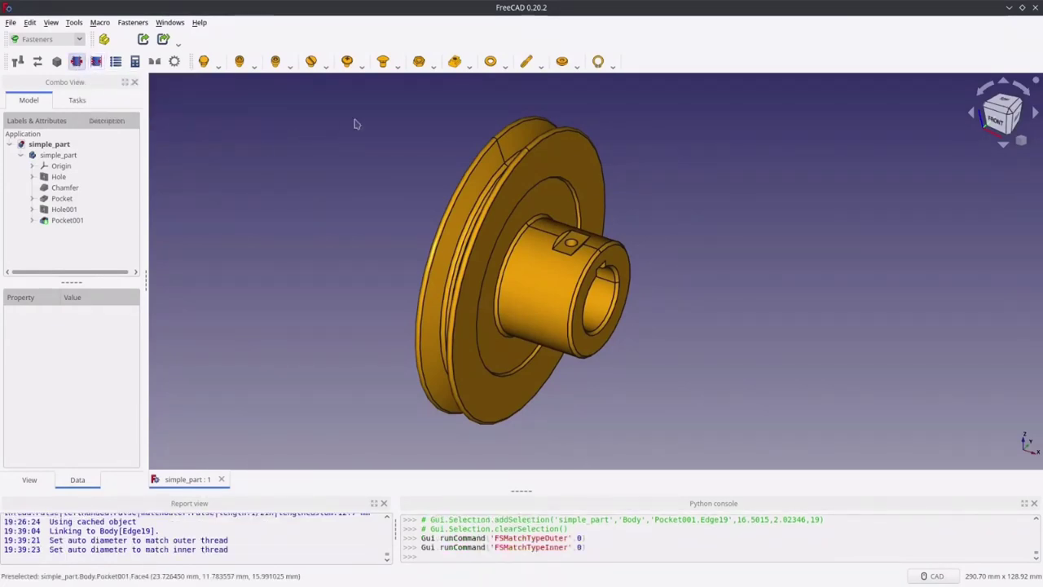
scroll(477, 327, "up", 5)
scroll(477, 327, "up", 3)
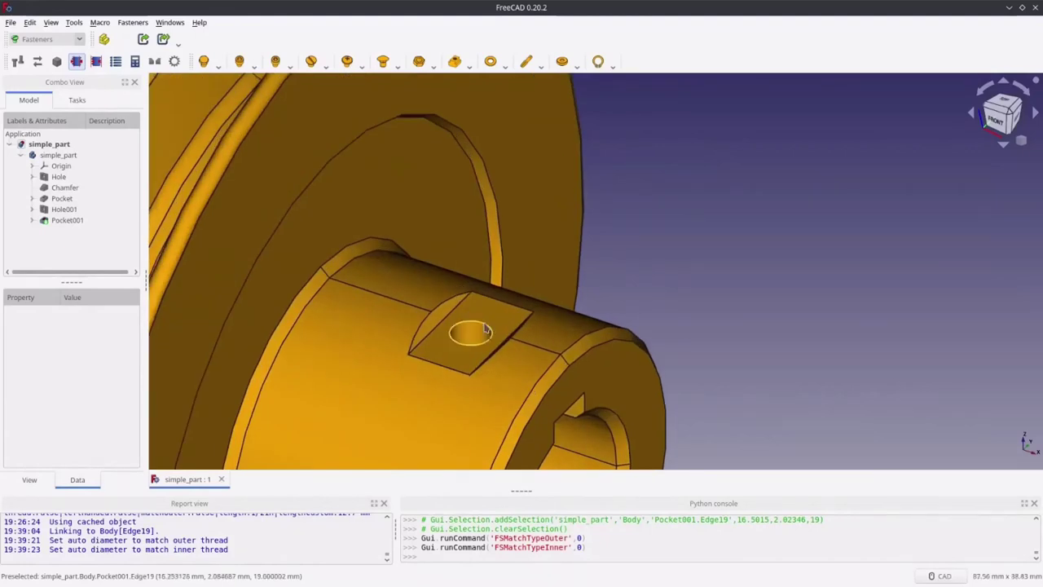
left_click(476, 329)
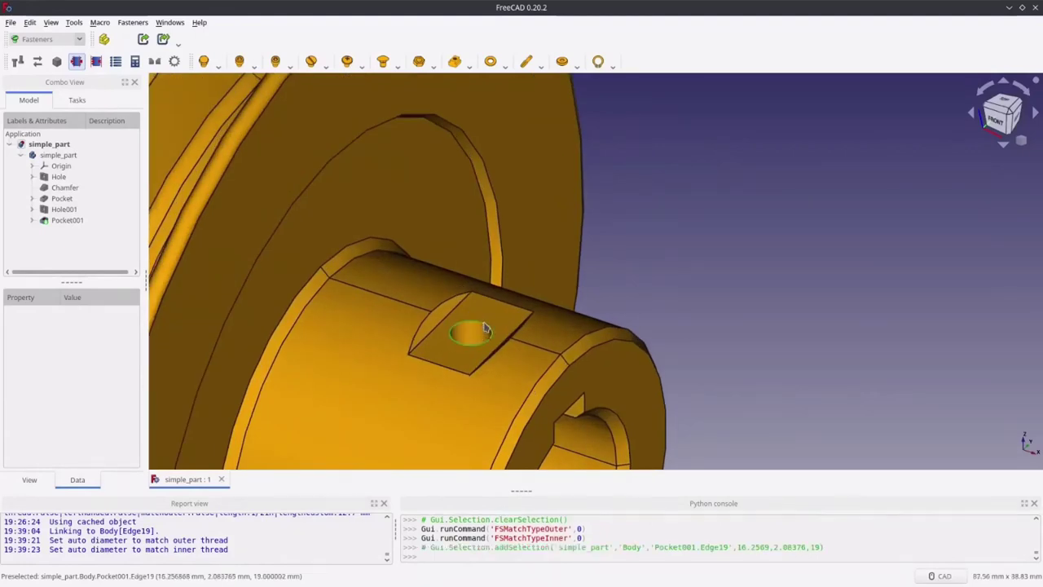
left_click(255, 62)
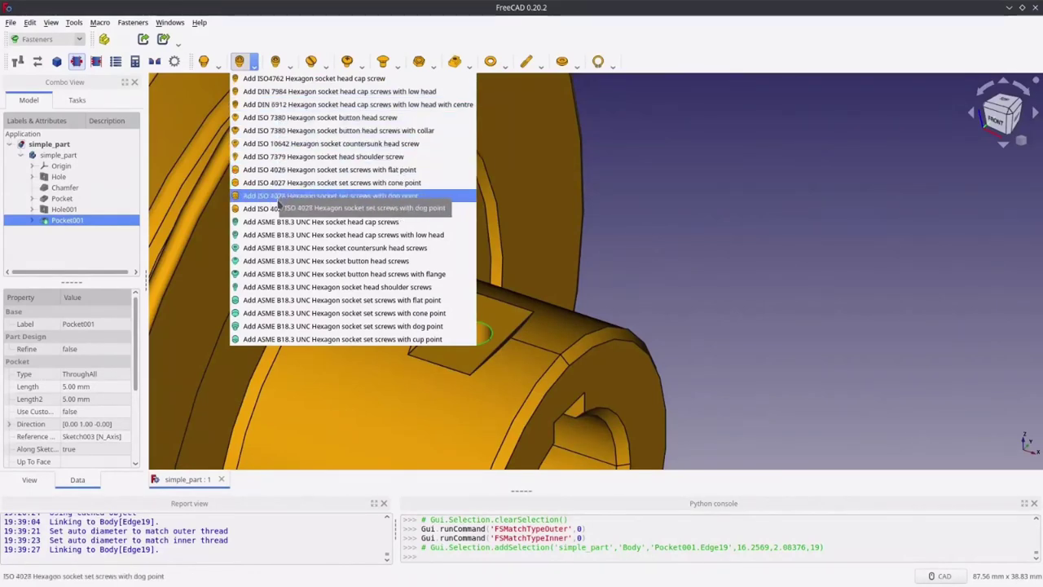
Add an M5x5 hexagon socket set screw in the hole and invert it to point inward.
left_click(272, 209)
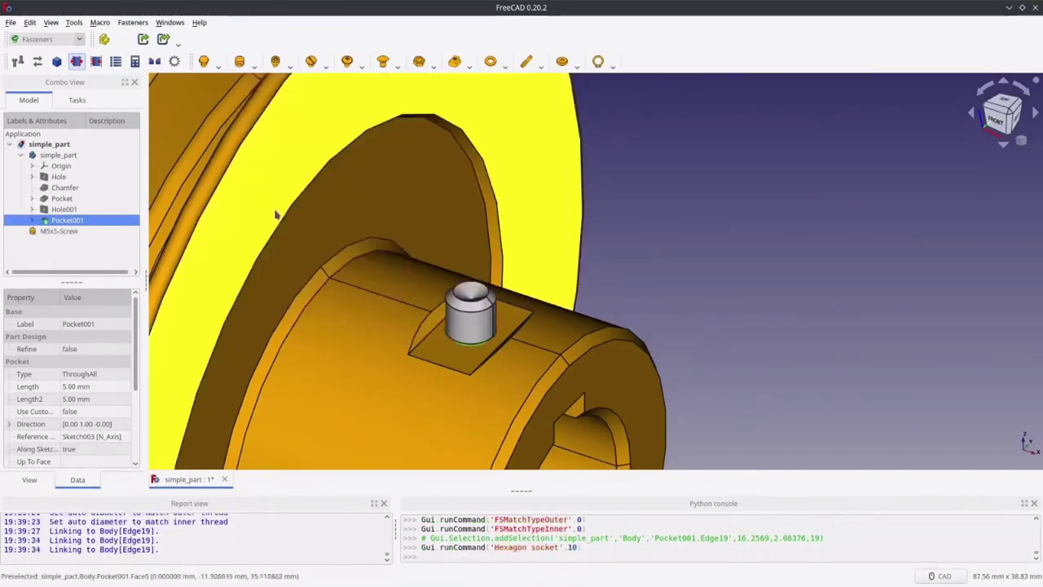
middle_click_drag(628, 264, 588, 163)
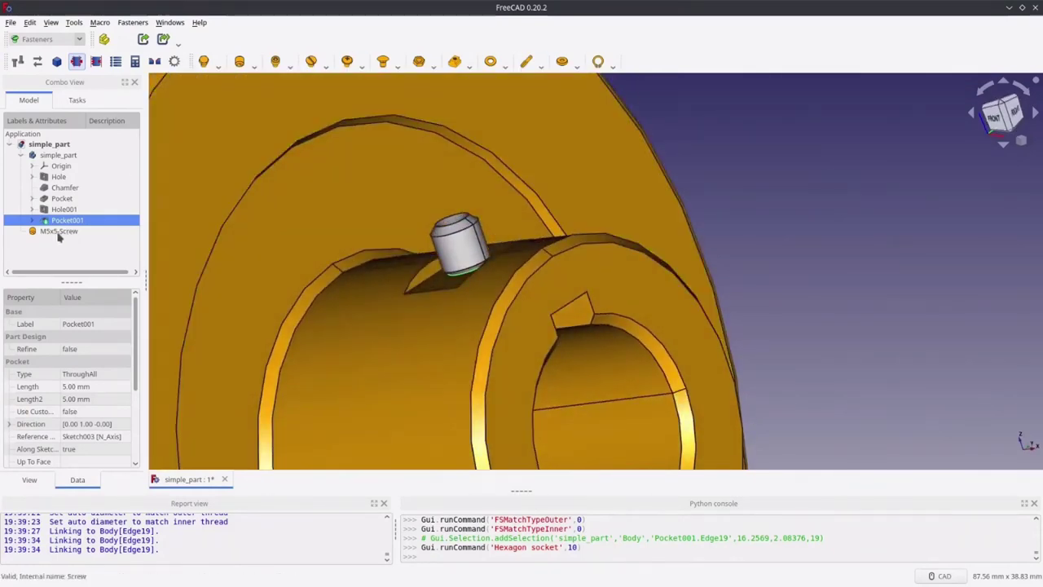
left_click(59, 234)
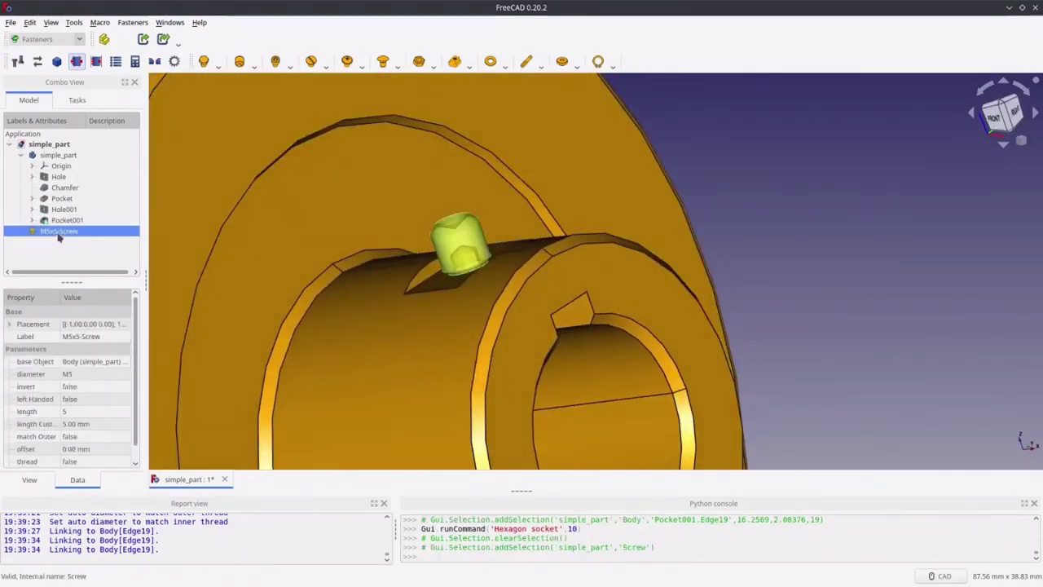
left_click(18, 62)
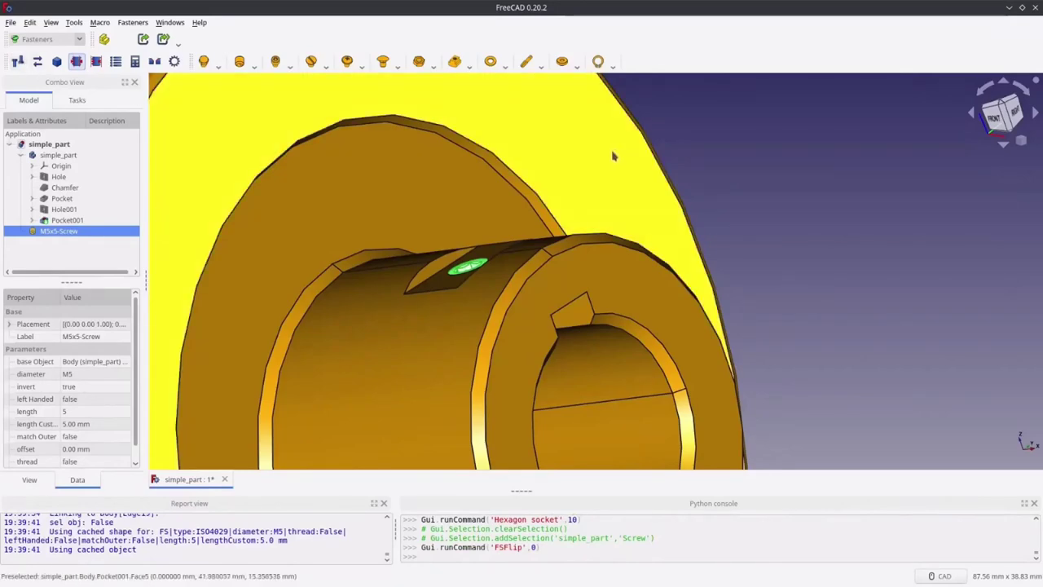
Set the simple_part body's Transparency to 50.
scroll(619, 156, "down", 5)
left_click(752, 168)
middle_click_drag(752, 168, 689, 246)
left_click(90, 155)
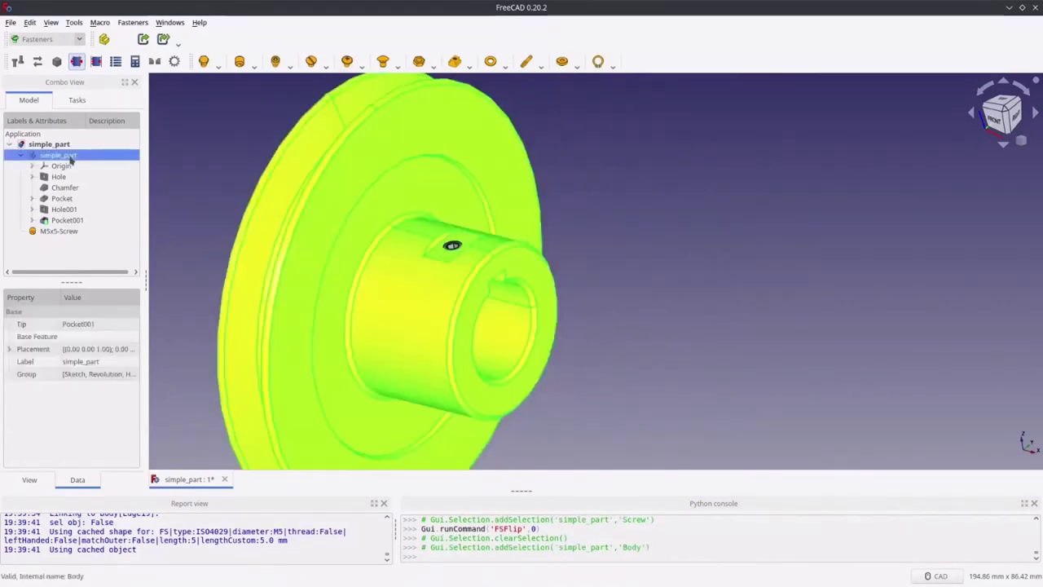
left_click(31, 480)
scroll(46, 427, "down", 3)
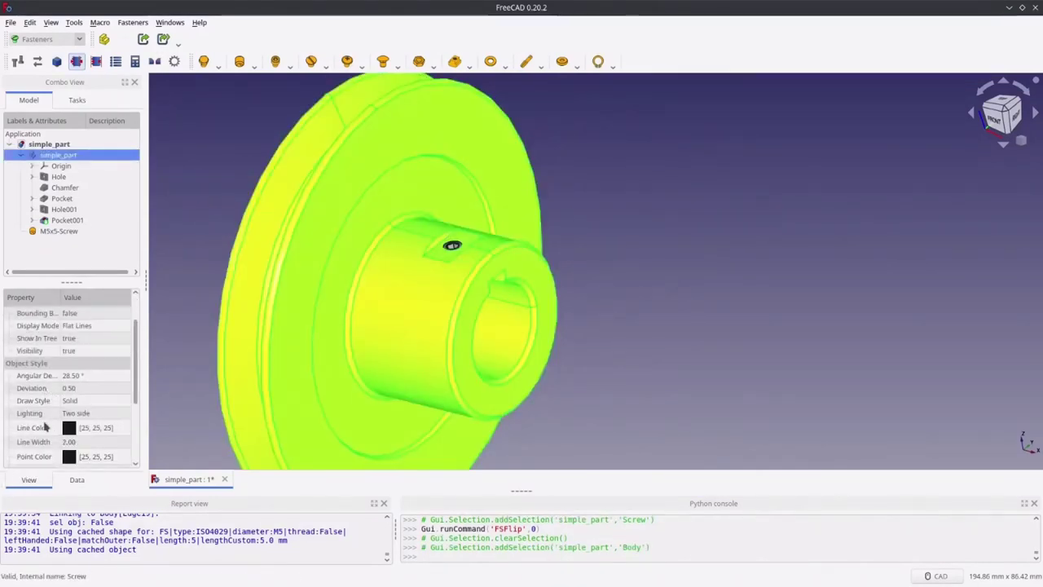
left_click(82, 428)
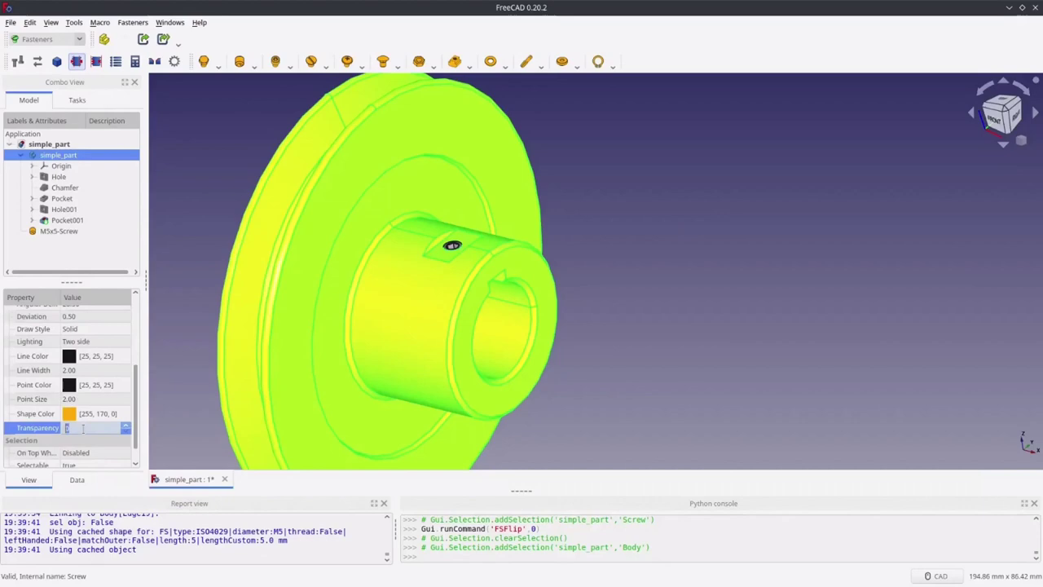
type("50")
key("Return")
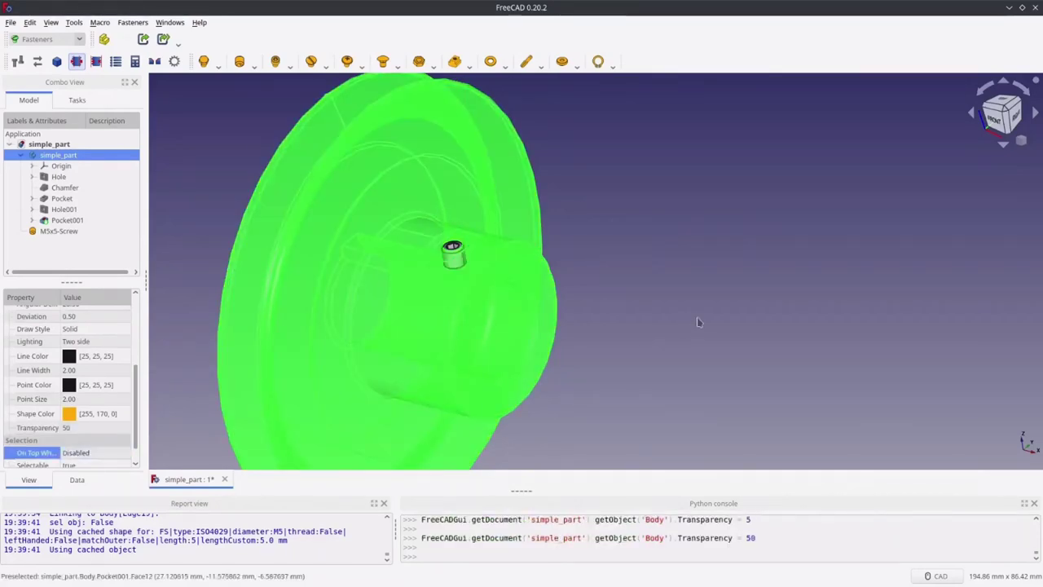
left_click(695, 315)
From the right view, change the set screw's length from 5 to 8 (M5x8).
key("3")
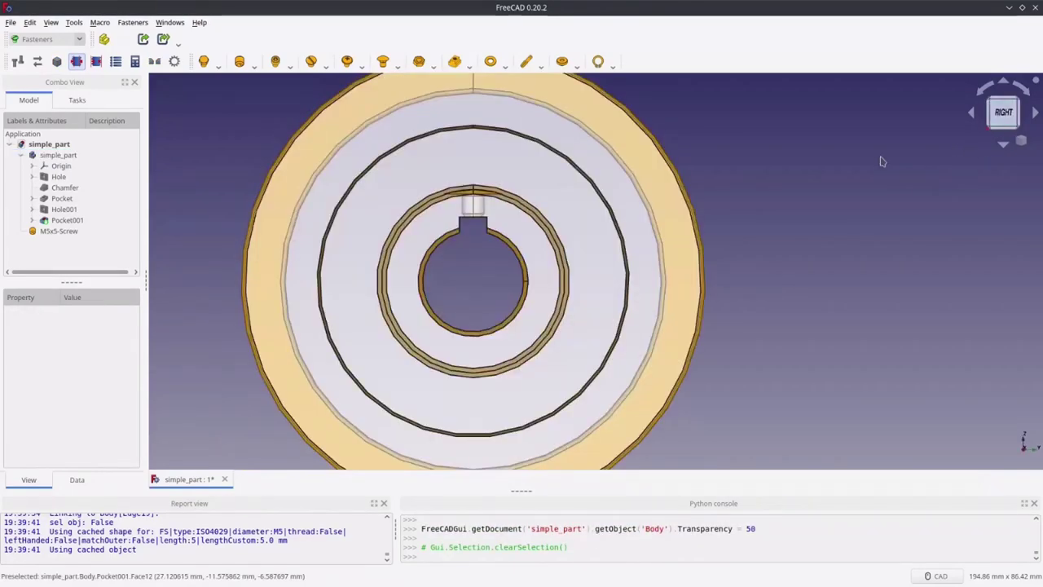
left_click(66, 233)
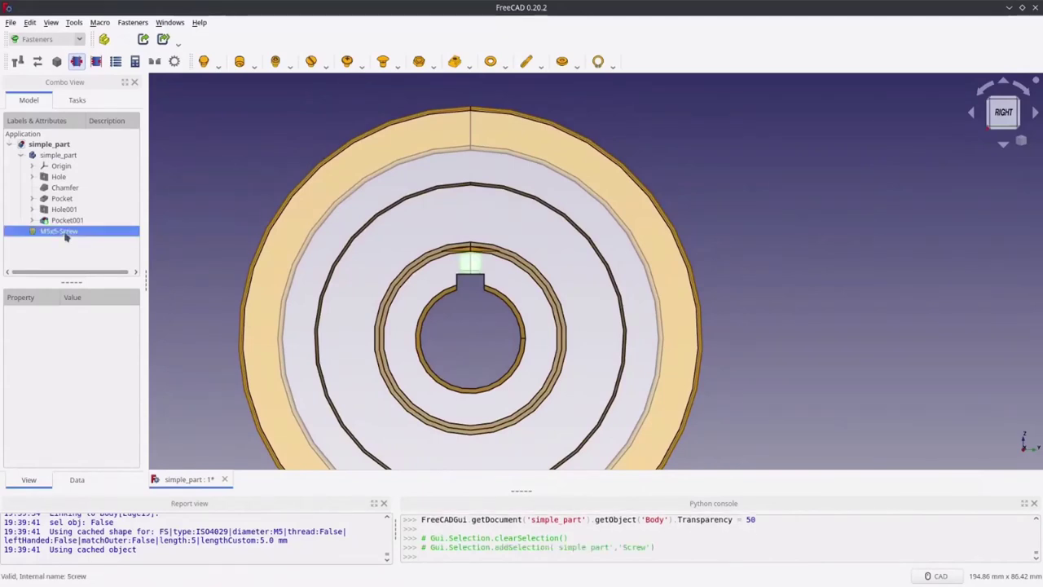
left_click_drag(147, 352, 169, 352)
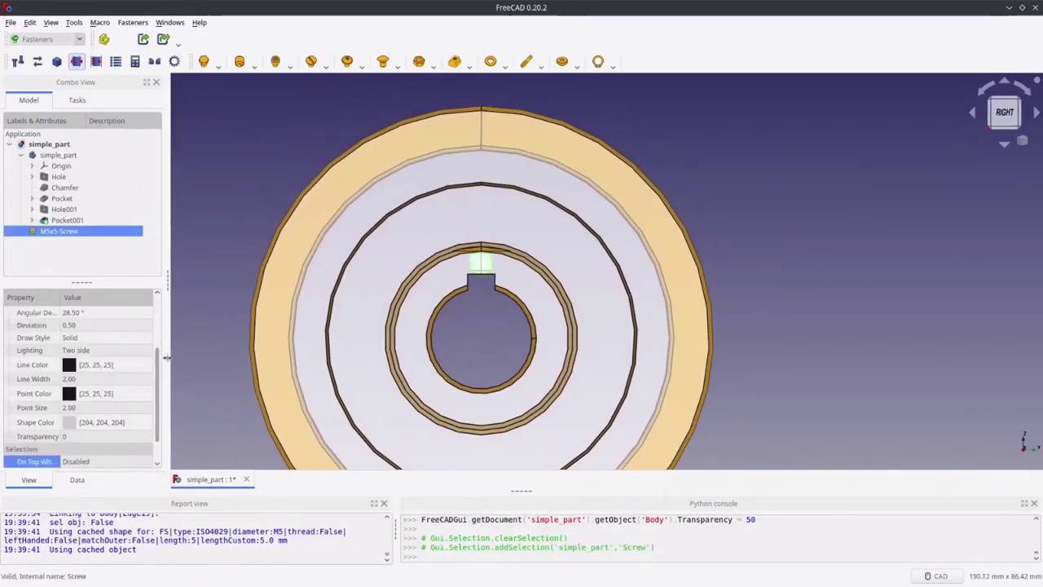
left_click(77, 479)
left_click(74, 412)
left_click(73, 413)
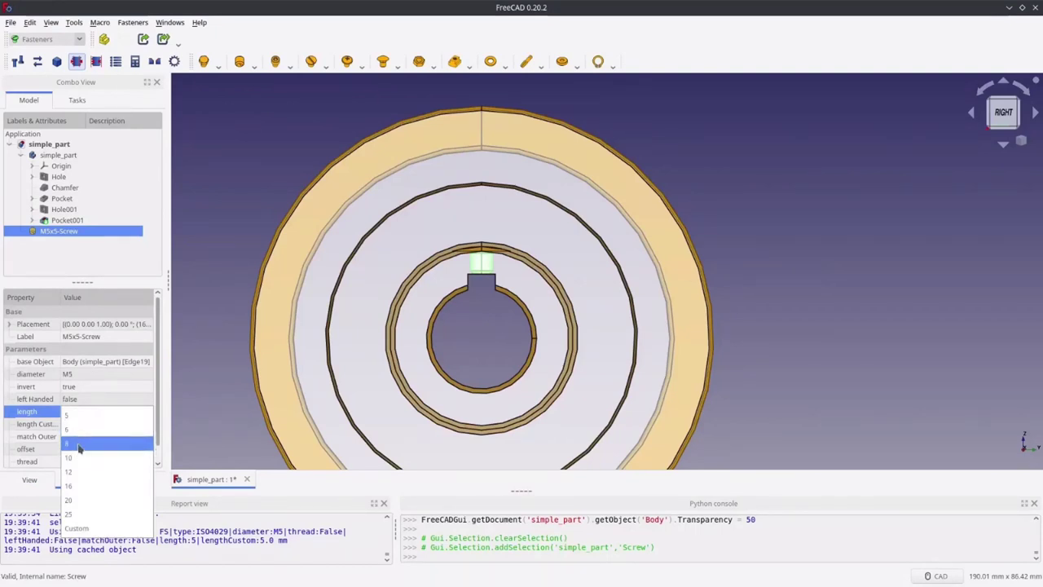
left_click(79, 448)
left_click(204, 416)
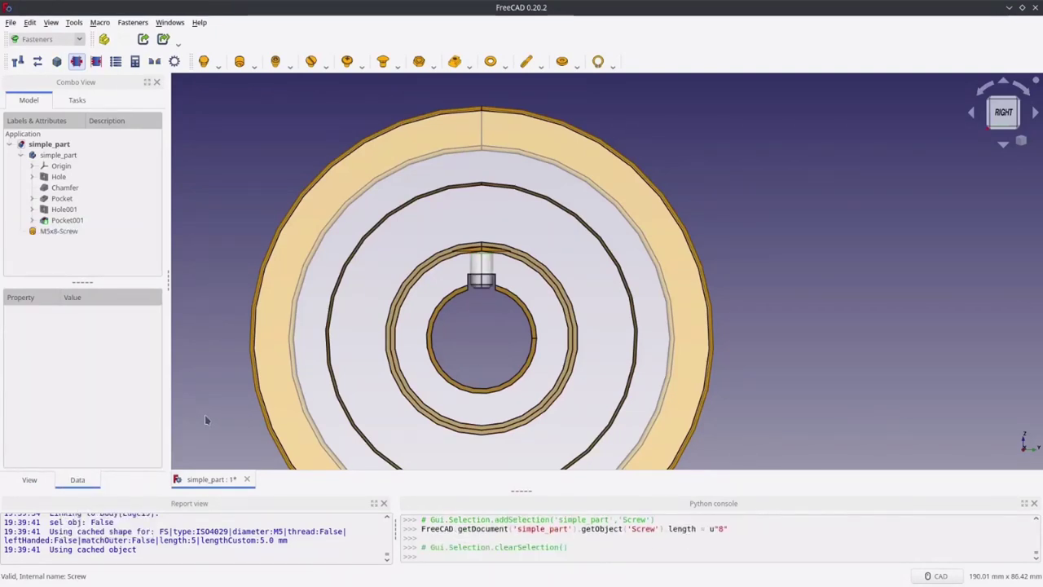
Give the M5x8 screw a 2.00 mm offset and turn on its modelled thread.
left_click(61, 232)
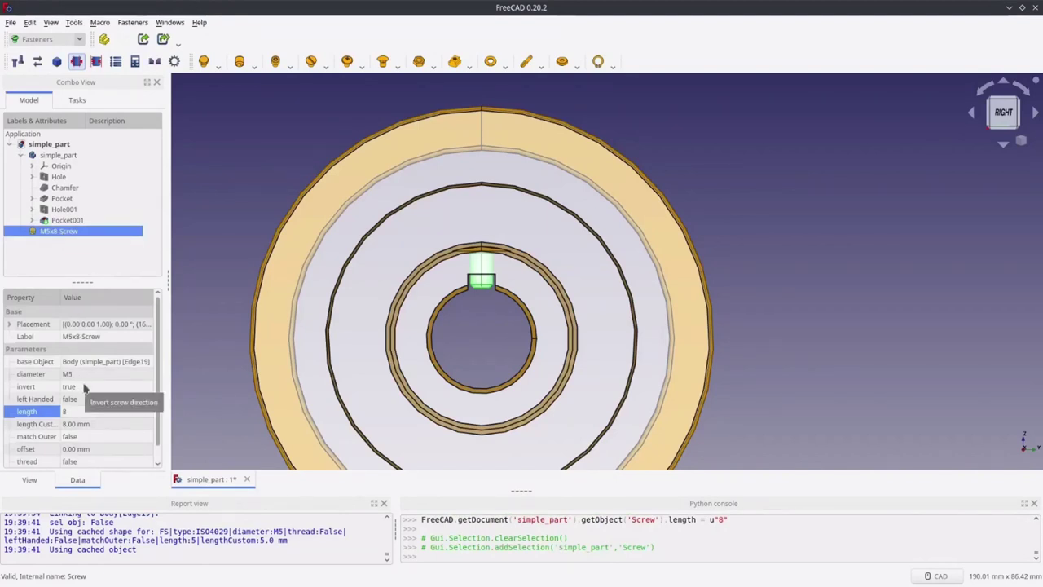
left_click(105, 449)
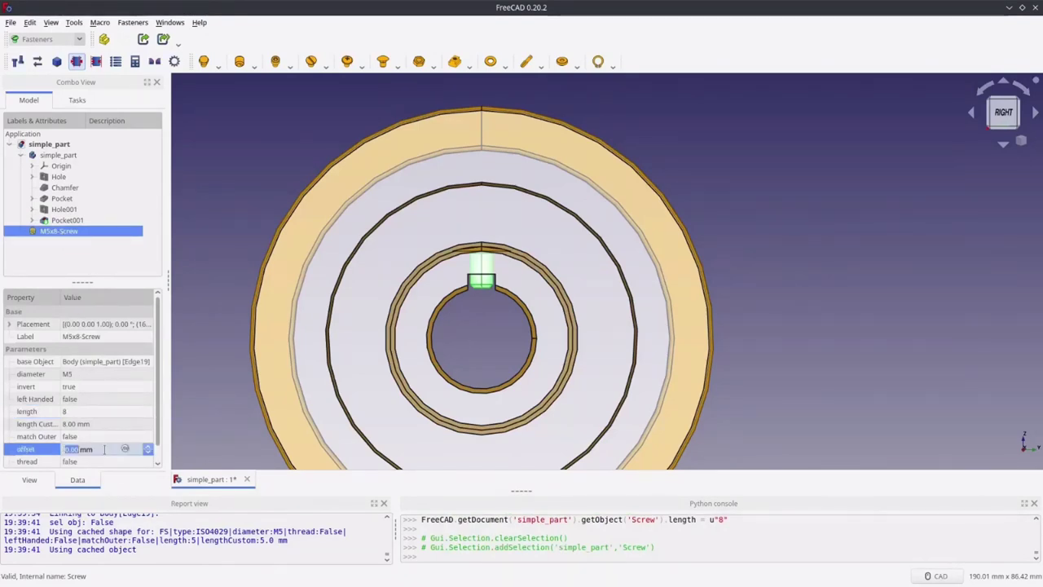
scroll(104, 449, "up", 2)
left_click(113, 437)
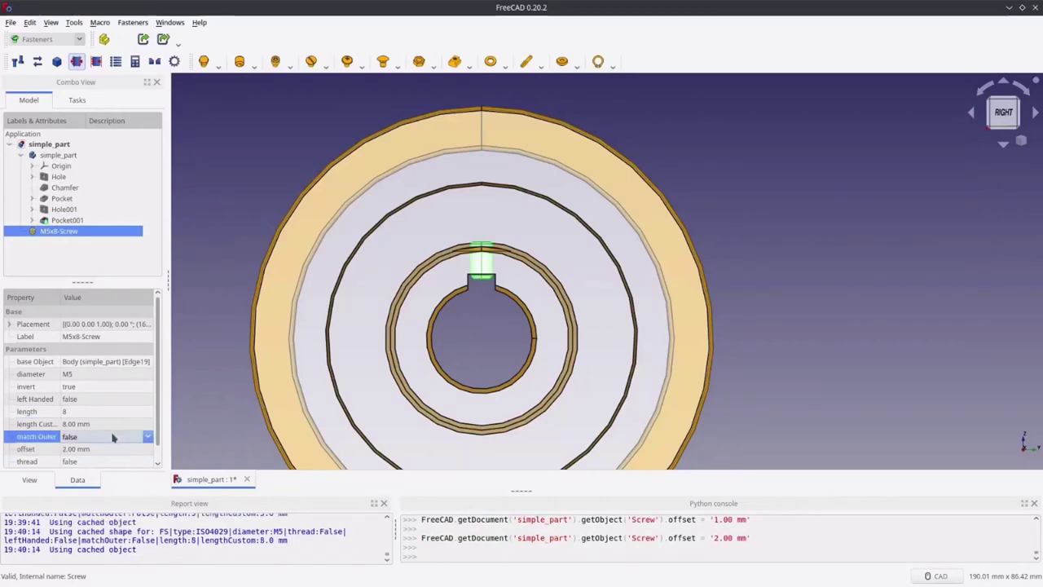
scroll(42, 443, "down", 1)
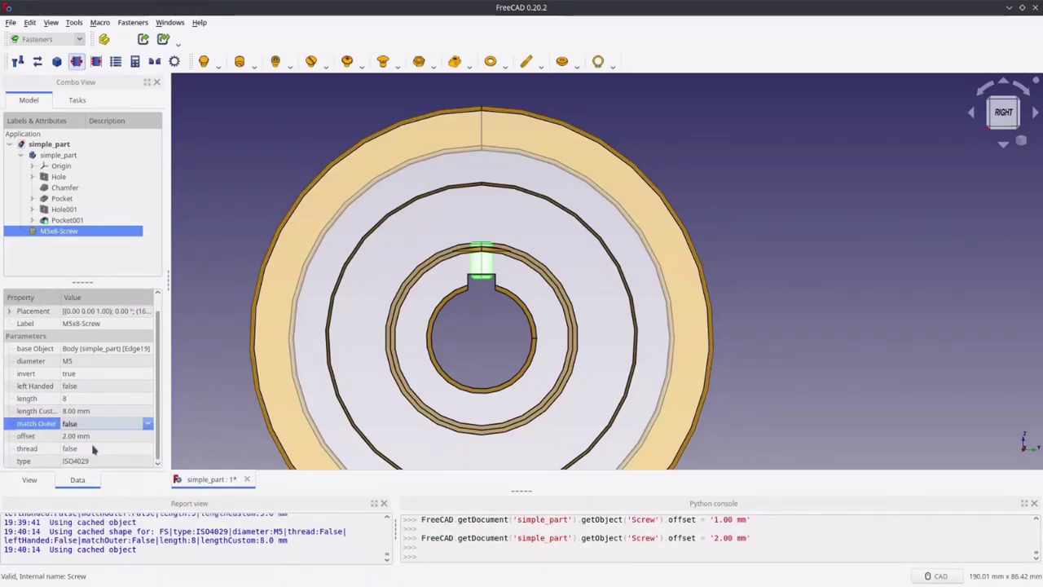
left_click(93, 449)
left_click(104, 449)
left_click(110, 458)
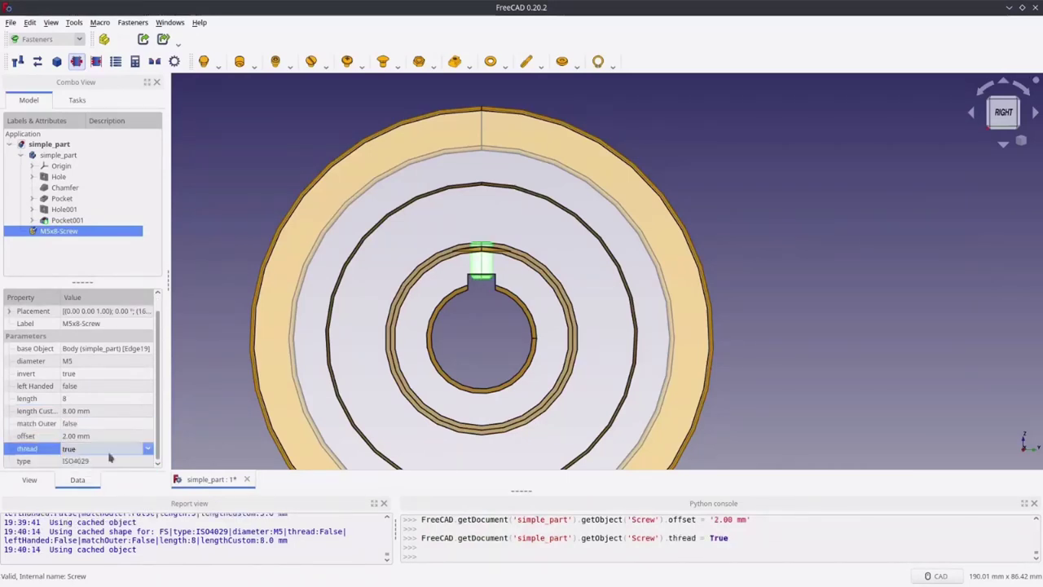
left_click(206, 366)
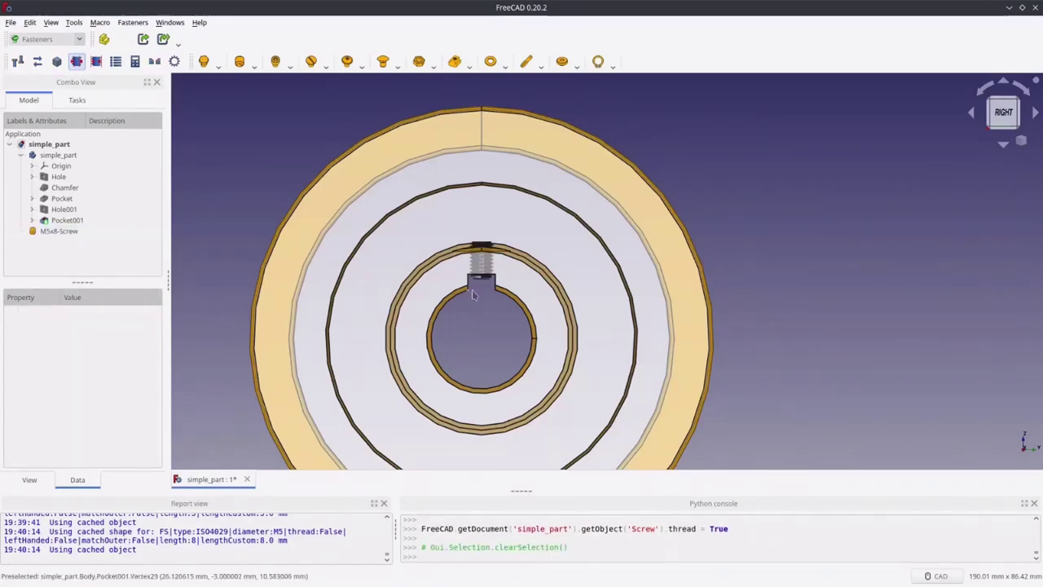
Turn off the M5x8 screw's modelled thread.
middle_click_drag(473, 295, 441, 367)
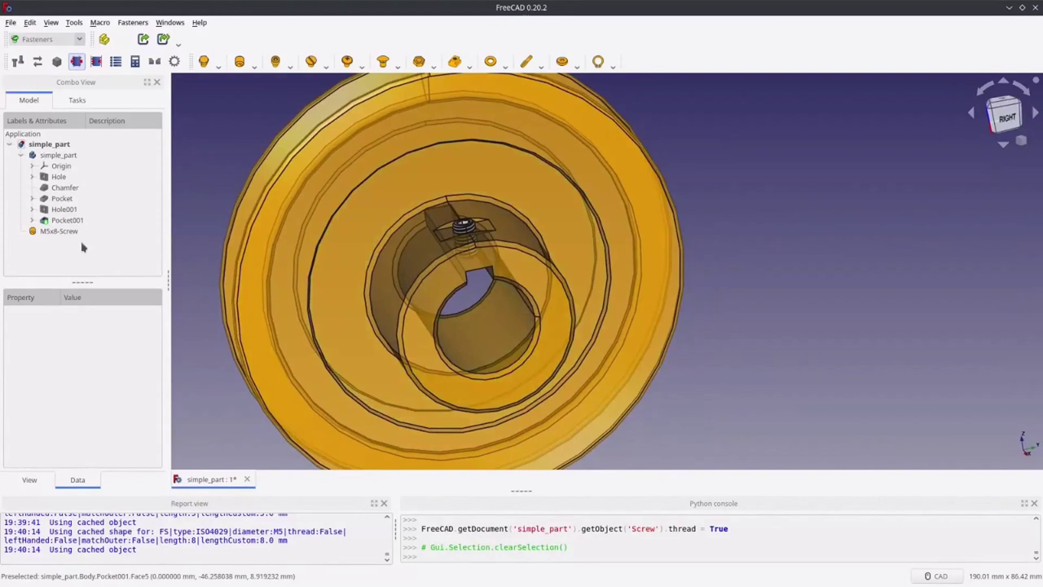
left_click(72, 232)
left_click(89, 461)
left_click(88, 462)
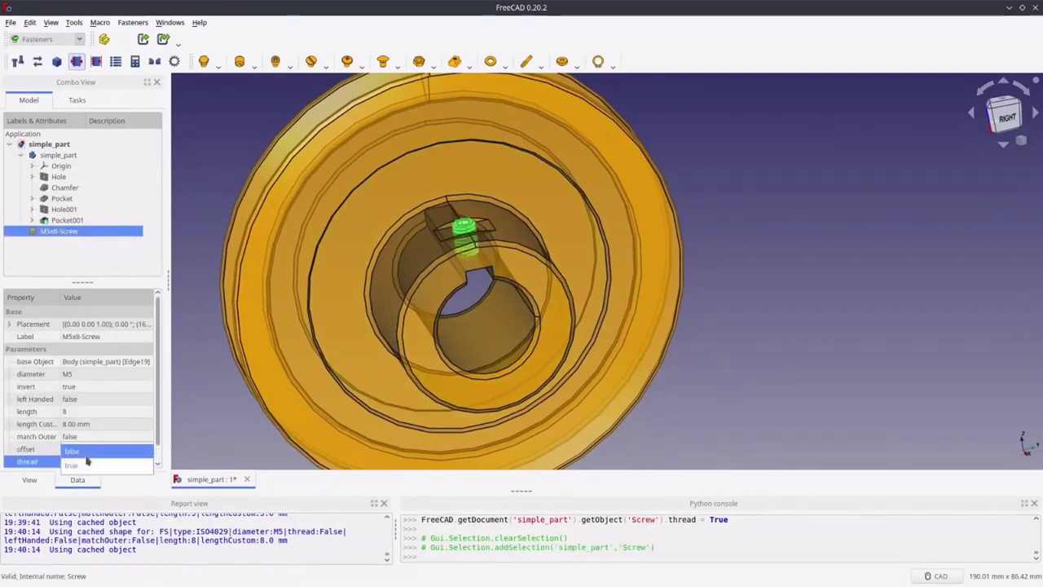
left_click(87, 454)
left_click(32, 449)
Change the M5x8 screw's type to ISO4762 socket head.
scroll(36, 415, "down", 1)
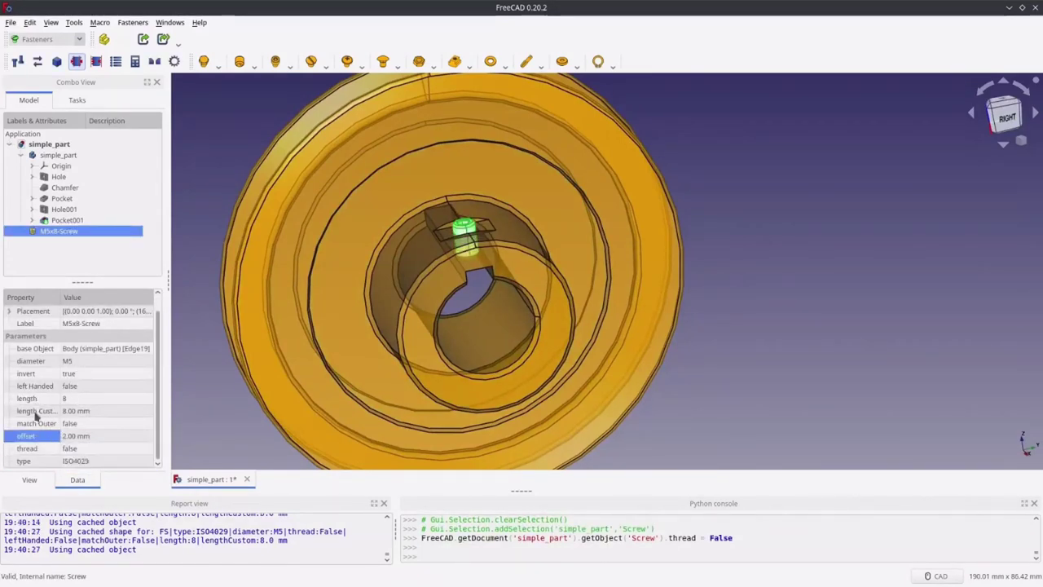
left_click(67, 462)
left_click(72, 464)
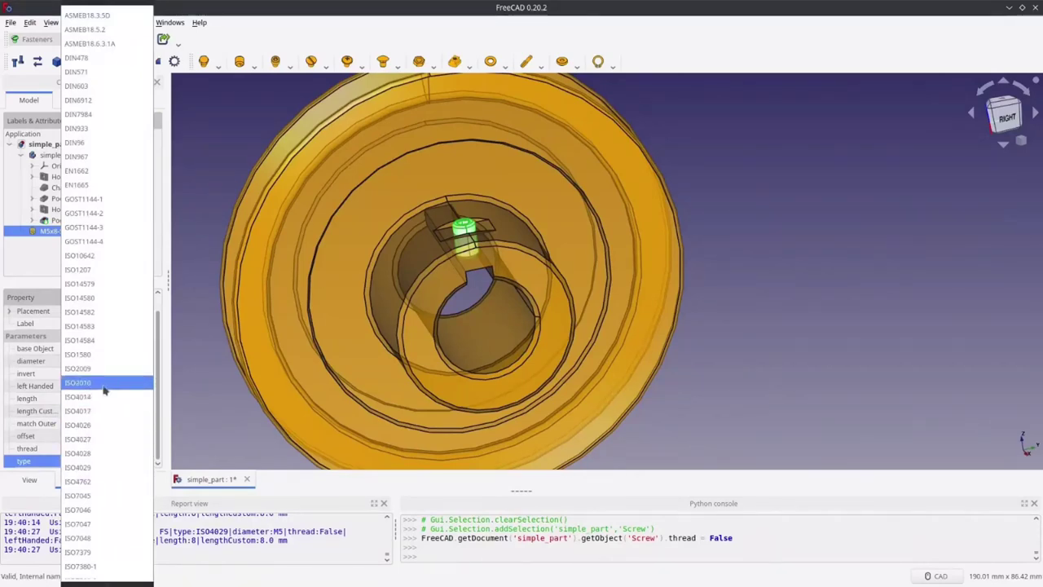
scroll(111, 416, "down", 1)
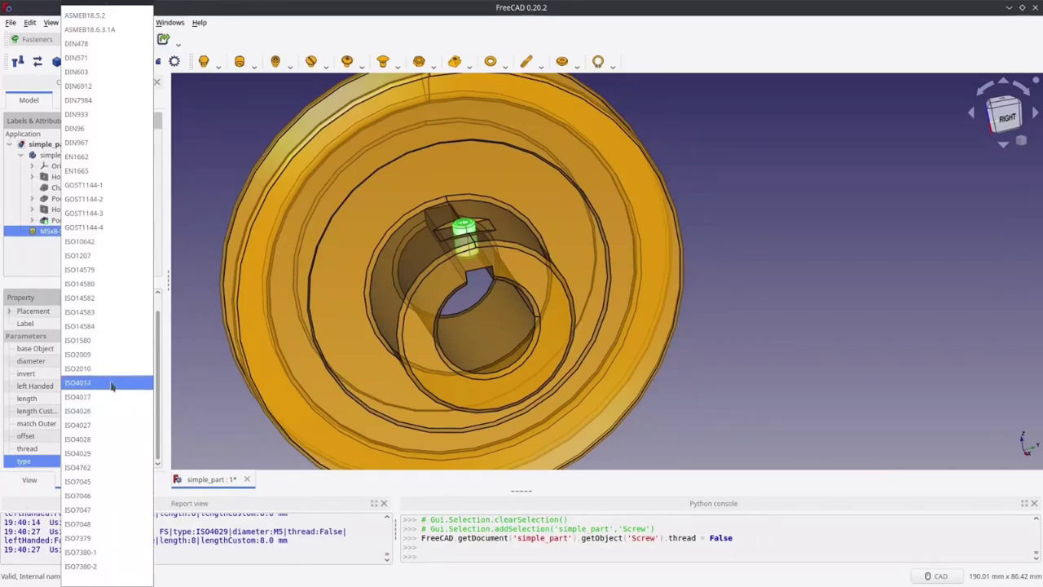
scroll(112, 349, "up", 4)
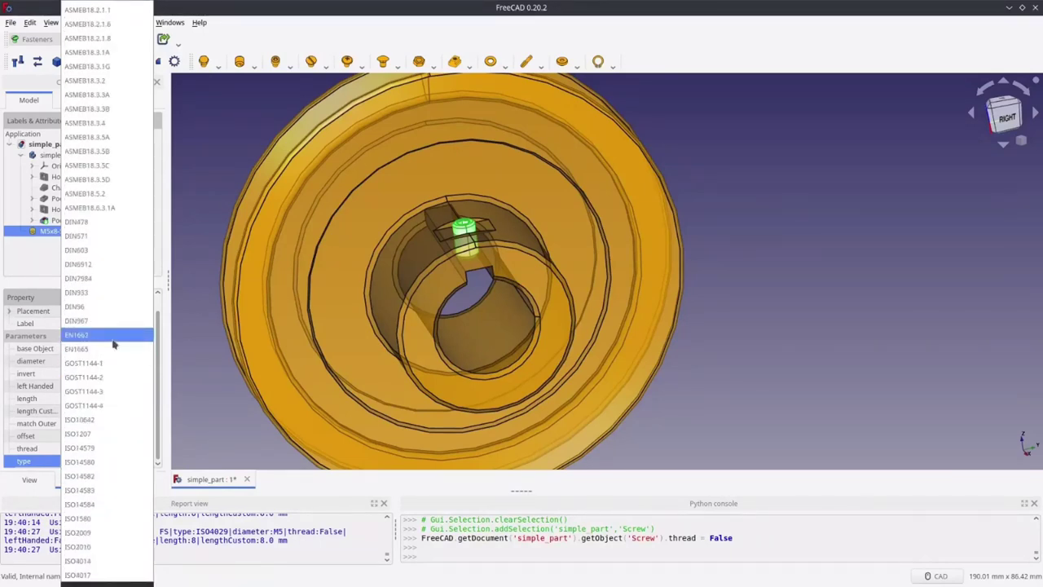
scroll(114, 344, "down", 4)
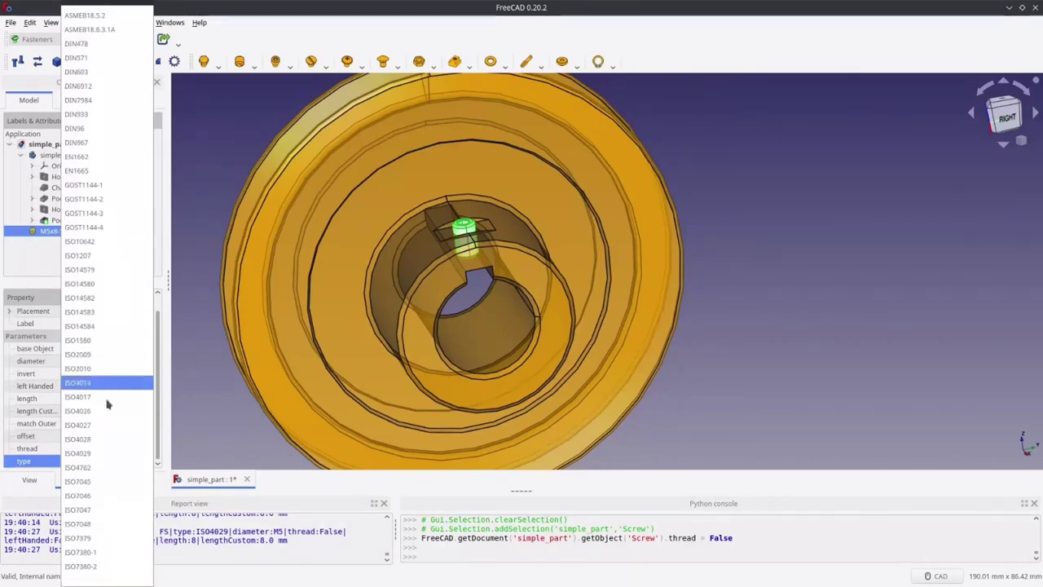
left_click(90, 469)
left_click(213, 385)
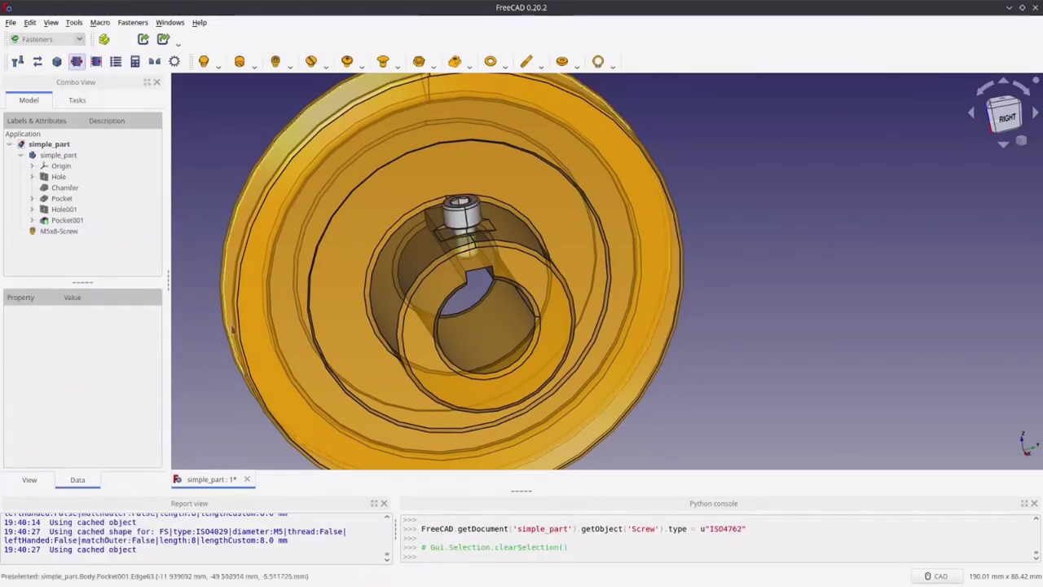
Change the M5x8 screw's type to ISO7047.
middle_click_drag(232, 318, 244, 278)
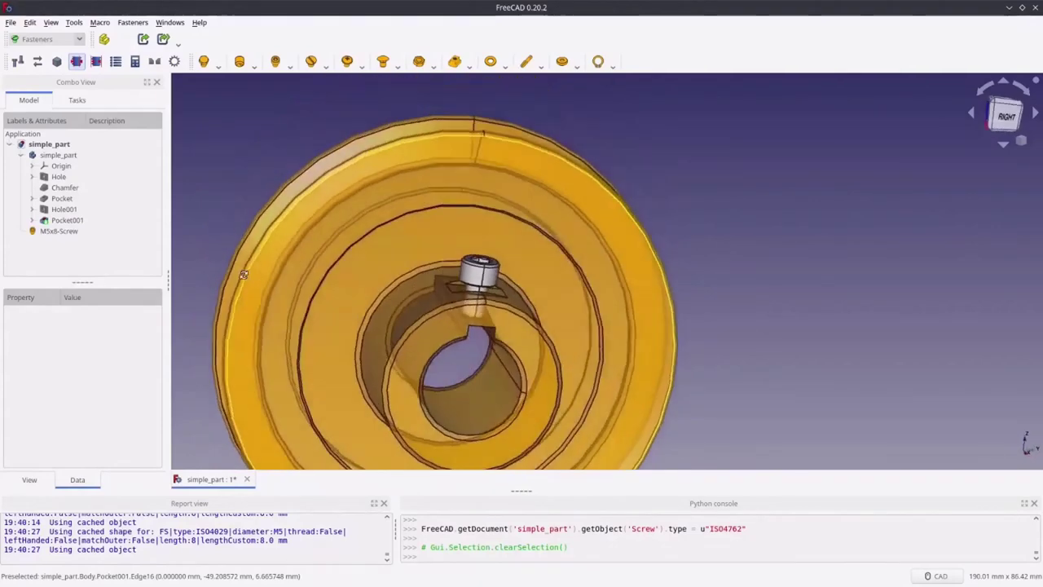
middle_click_drag(371, 269, 515, 281)
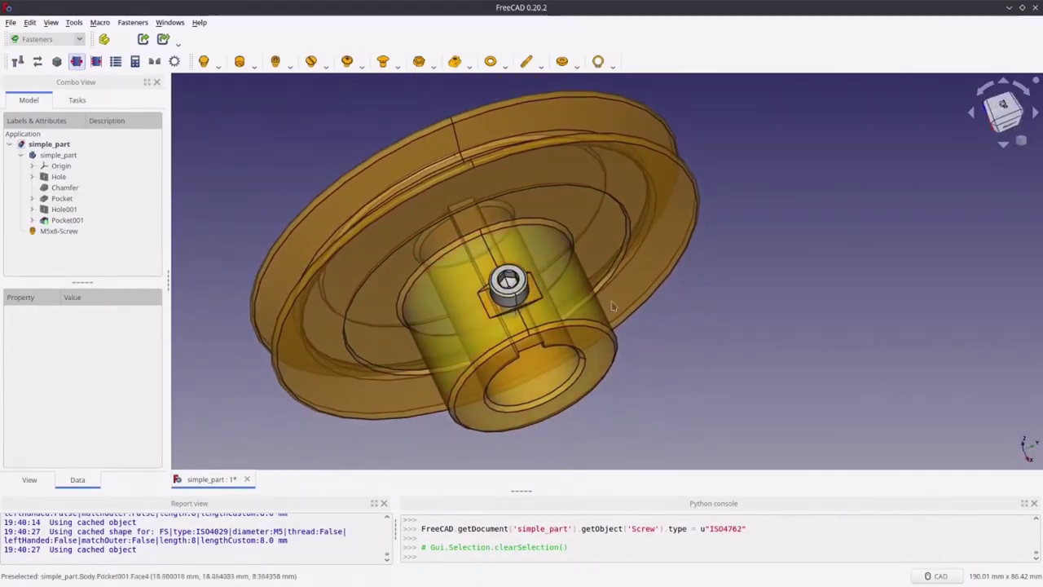
middle_click_drag(712, 307, 722, 217)
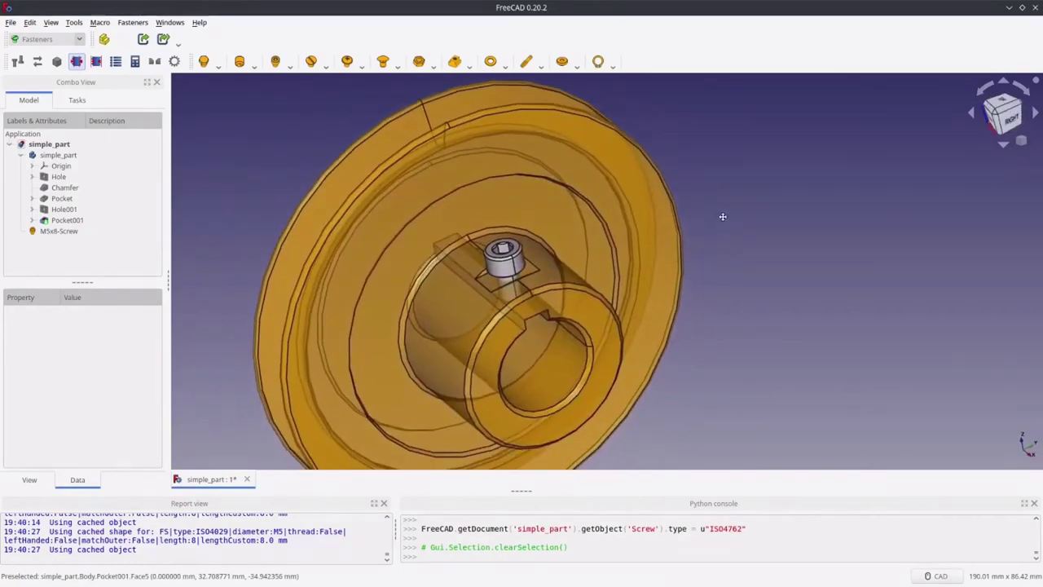
left_click(54, 233)
left_click(106, 467)
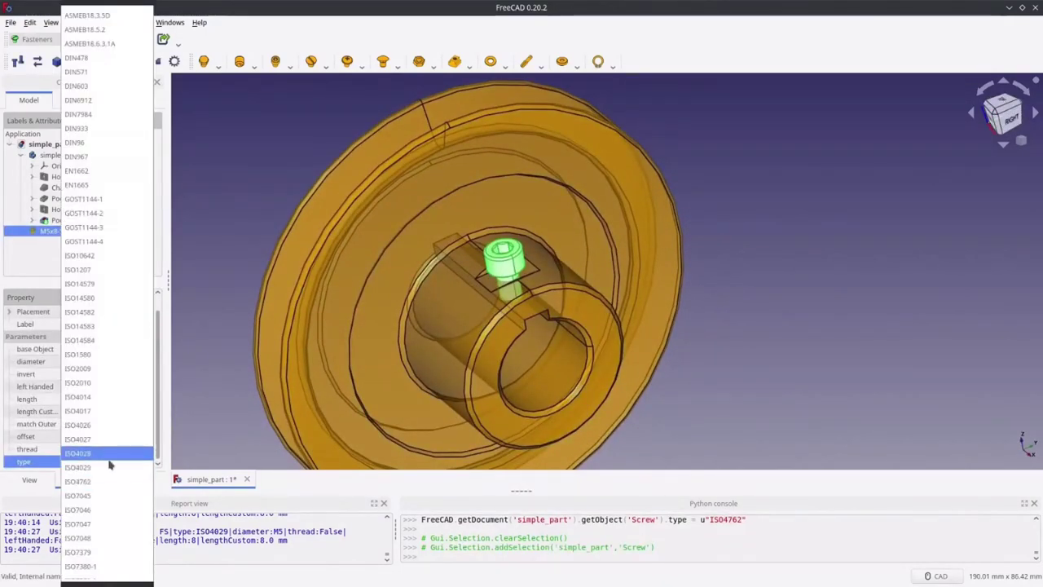
left_click(97, 530)
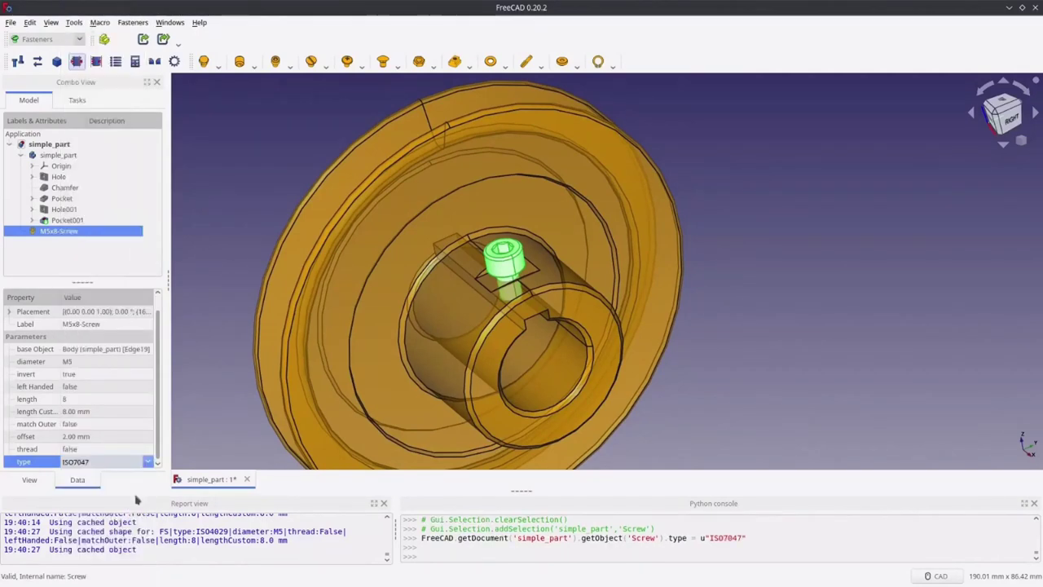
left_click(222, 392)
Change the M5x8 screw's type to ISO4028.
left_click(61, 231)
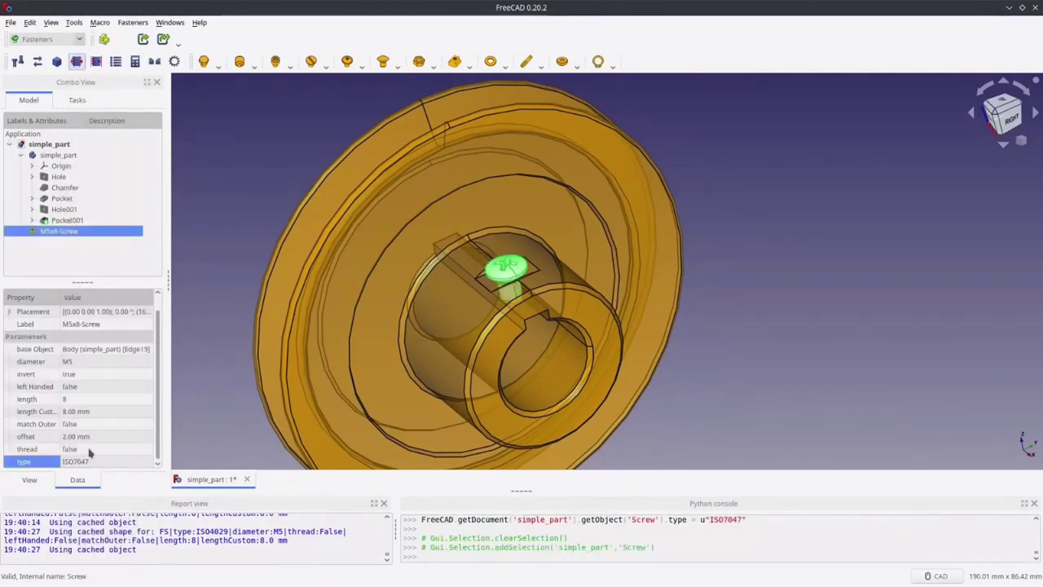
left_click(88, 462)
left_click(88, 462)
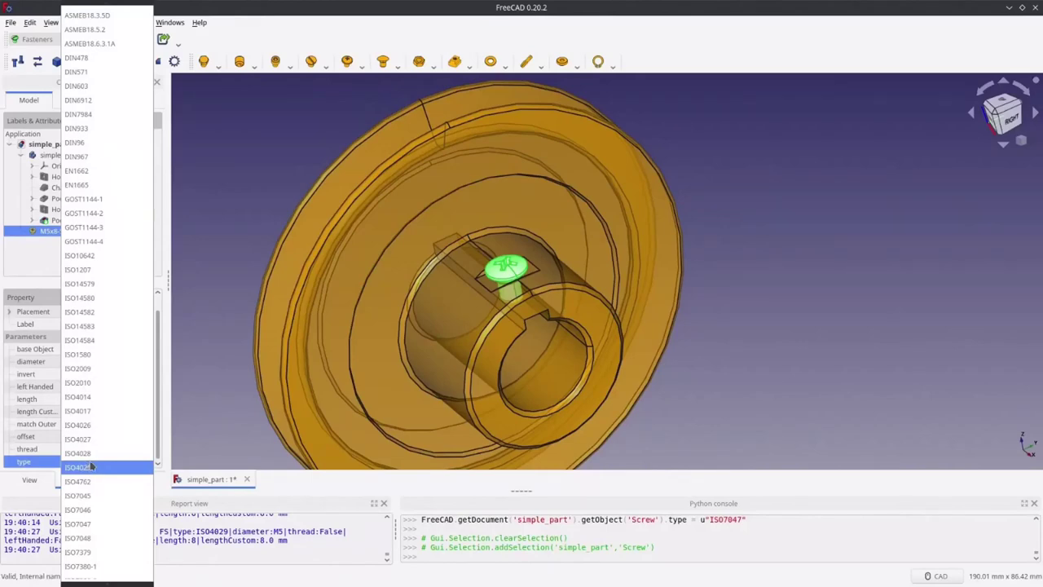
left_click(89, 454)
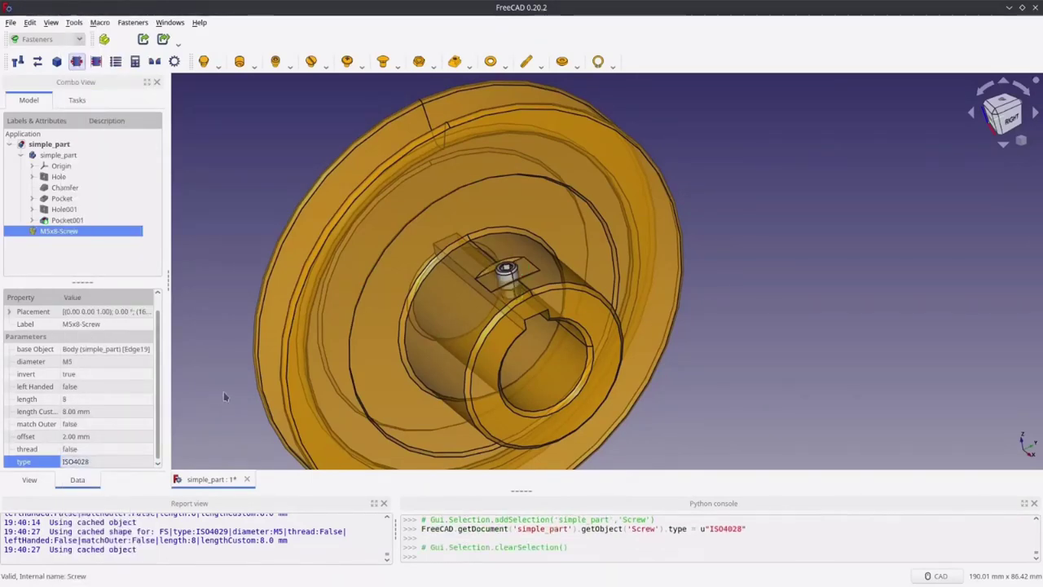
middle_click_drag(391, 326, 457, 310)
left_click(68, 233)
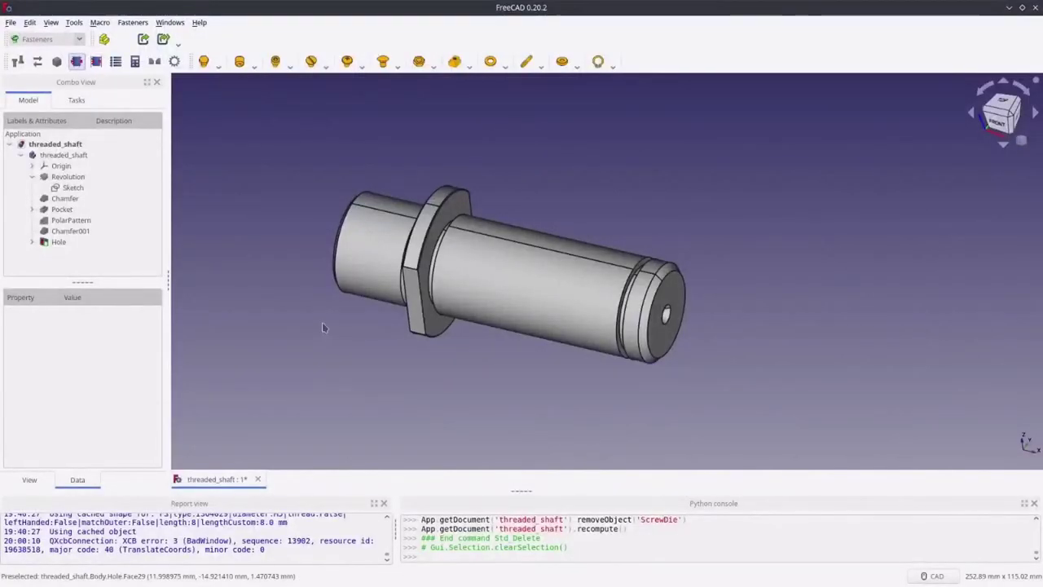
Orbit and pan the threaded_shaft into view, then bring up the threaded-rod options.
middle_click_drag(323, 328, 343, 306)
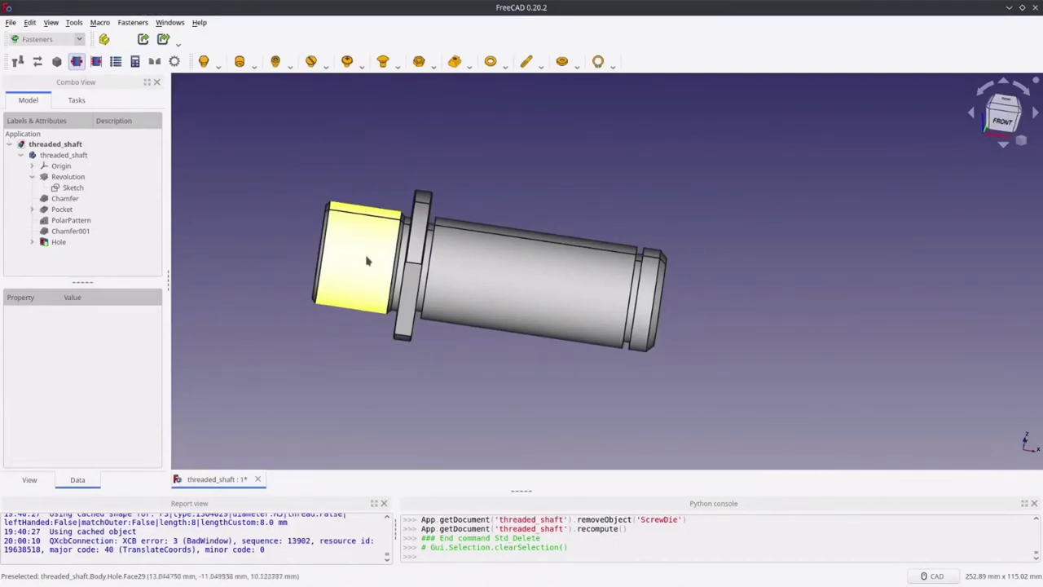
middle_click_drag(391, 139, 454, 133)
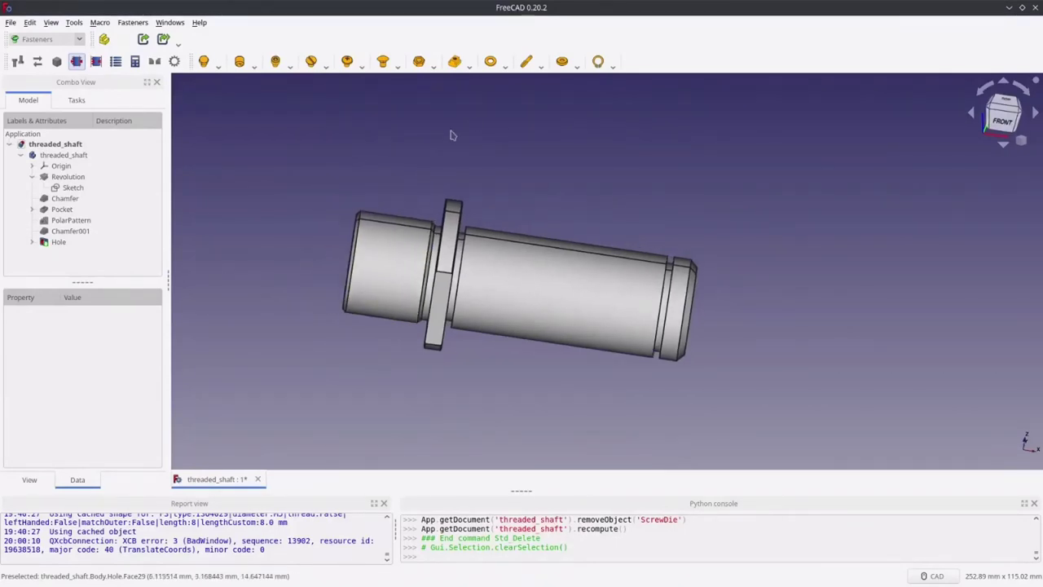
left_click(541, 66)
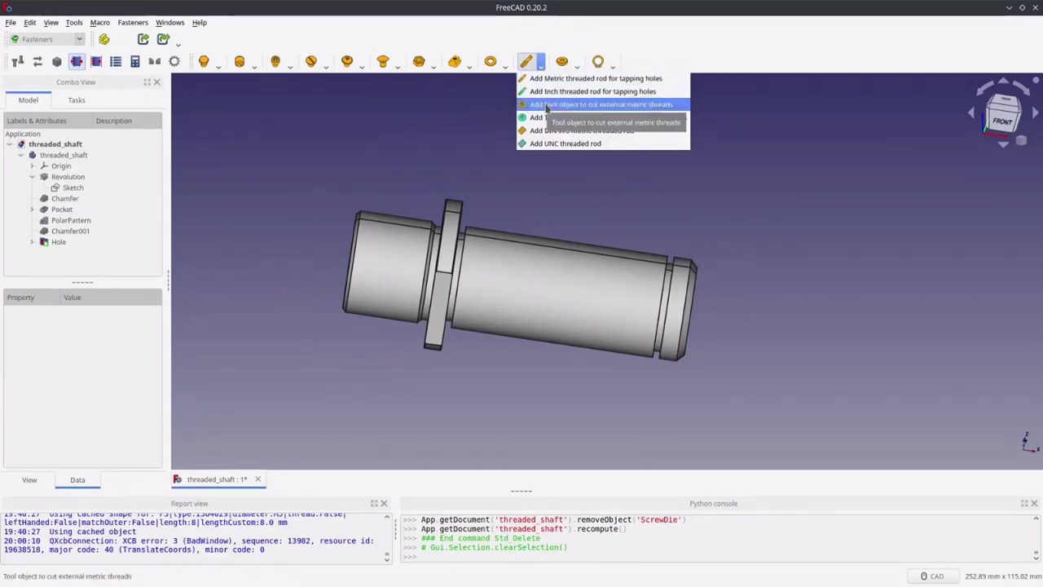
Add an M6x20 screw die for external metric threads and switch its diameter to Custom.
left_click(546, 107)
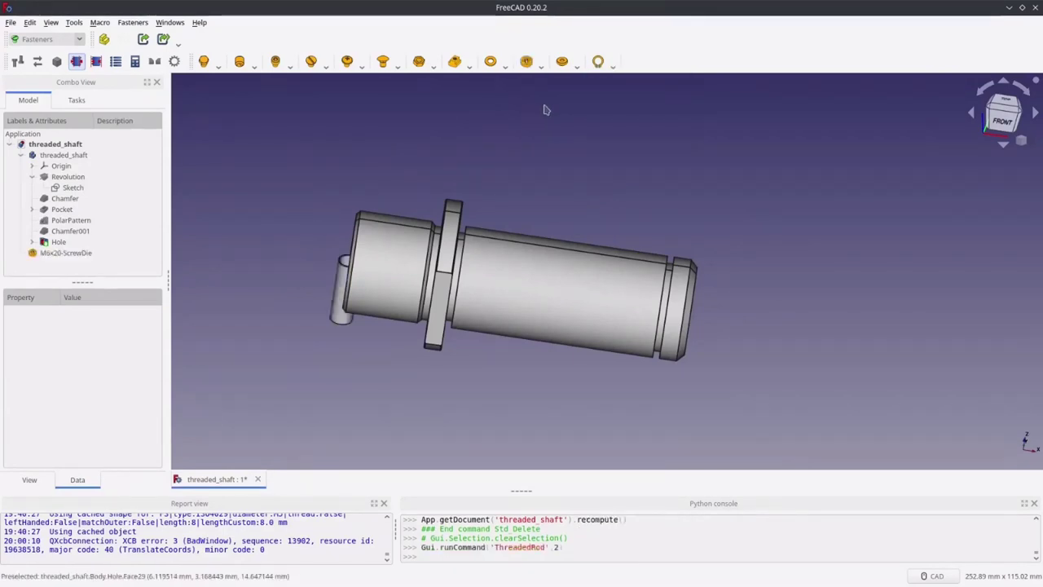
left_click(75, 253)
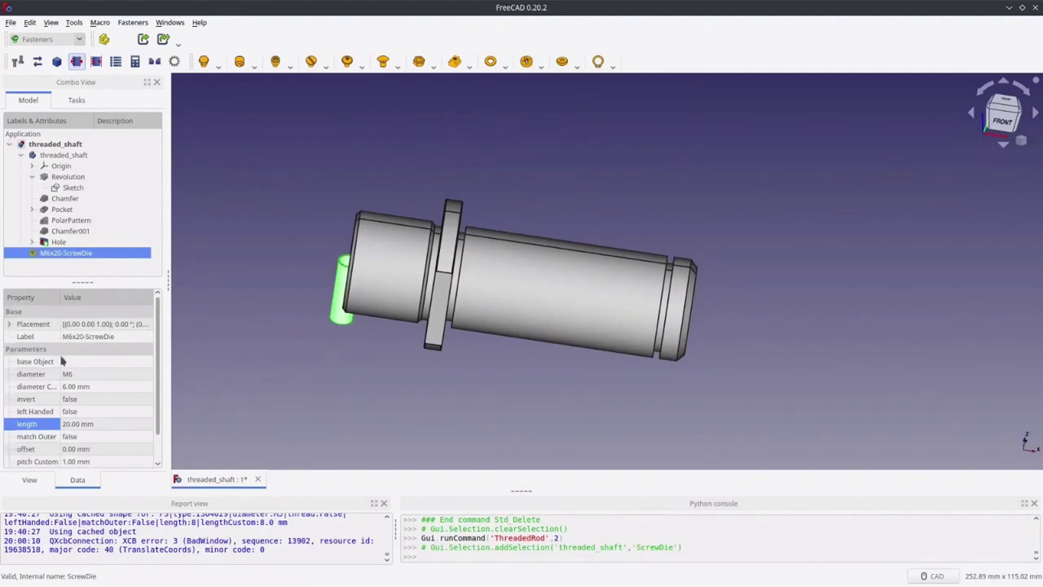
left_click(75, 375)
left_click(77, 375)
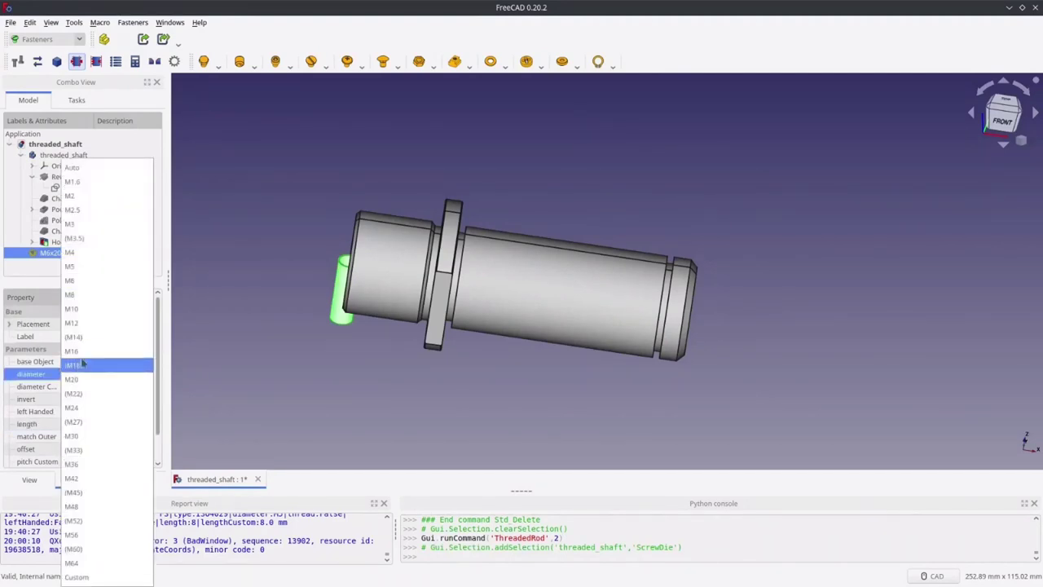
left_click(85, 577)
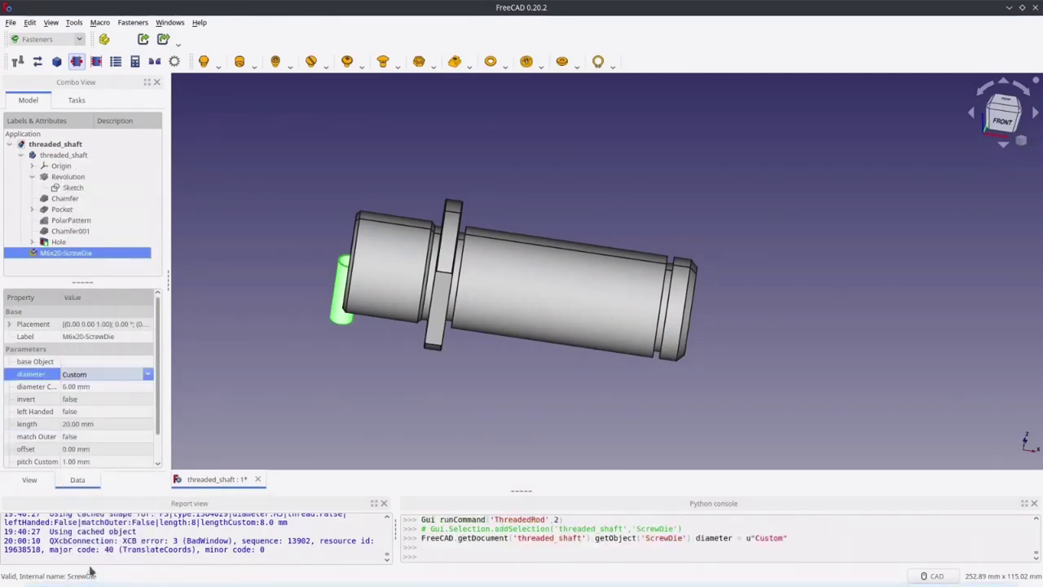
Set the die's custom diameter to 30 mm and custom pitch to 2 mm.
left_click(76, 387)
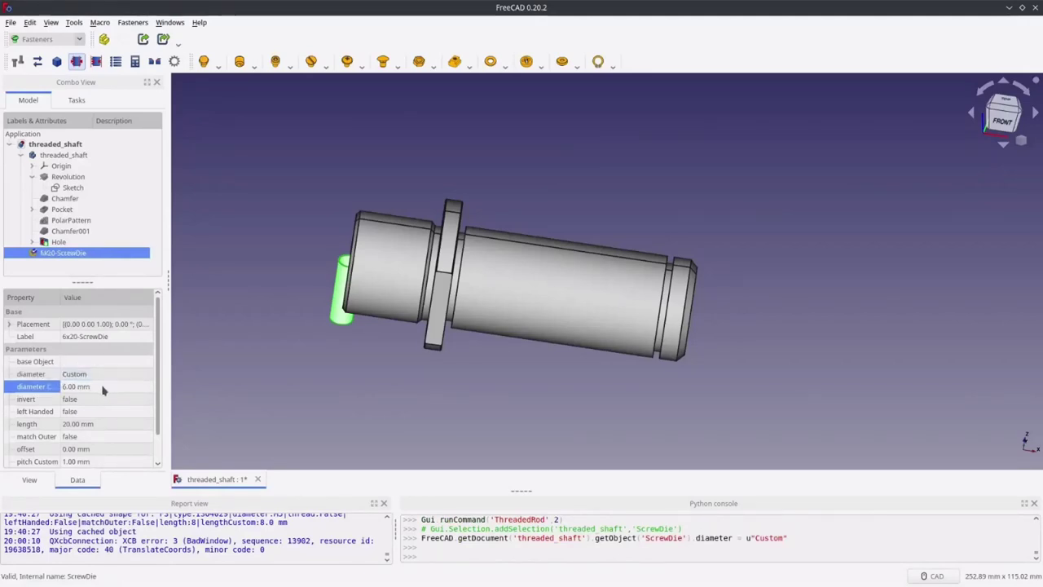
left_click(102, 387)
type("30")
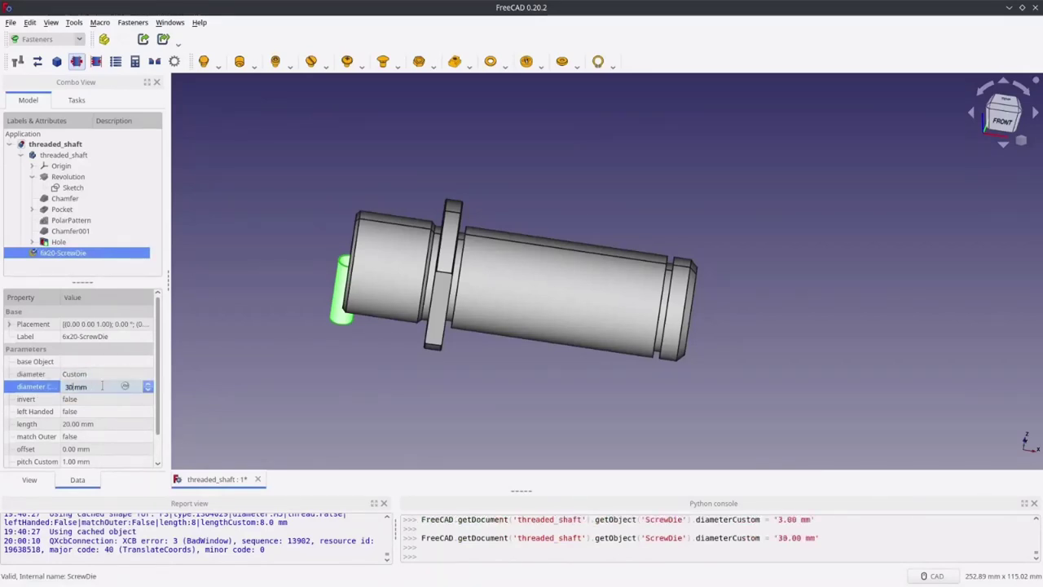
key("Return")
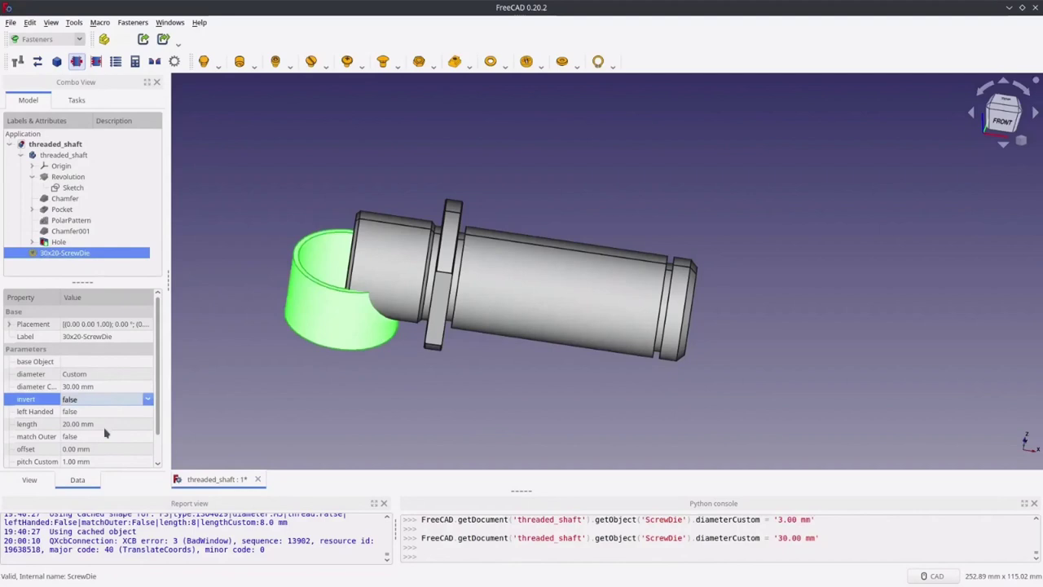
scroll(92, 432, "down", 1)
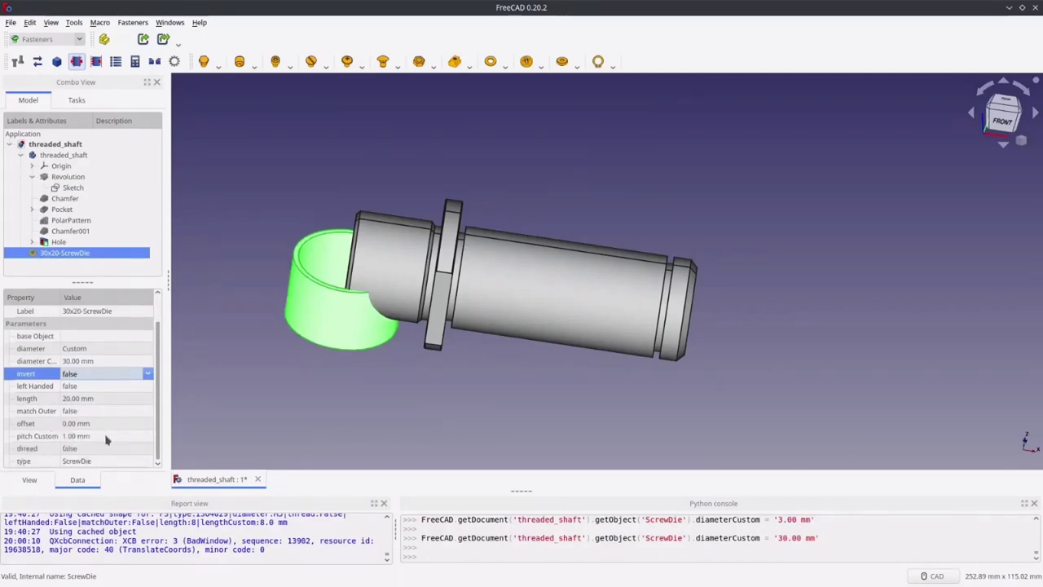
left_click(106, 436)
type("2")
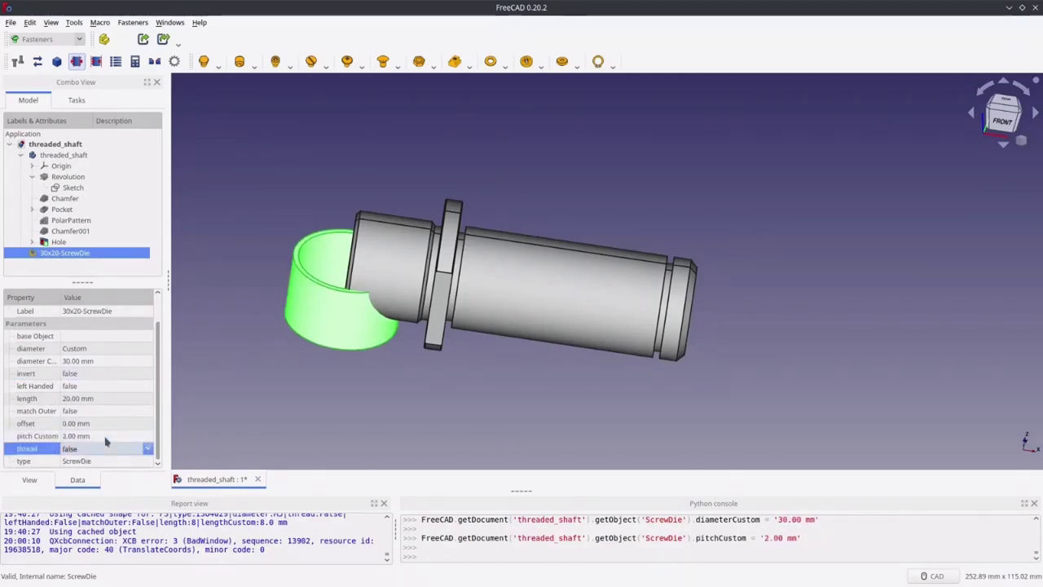
key("Return")
Set the die length to 25 mm and set thread to true.
left_click(103, 397)
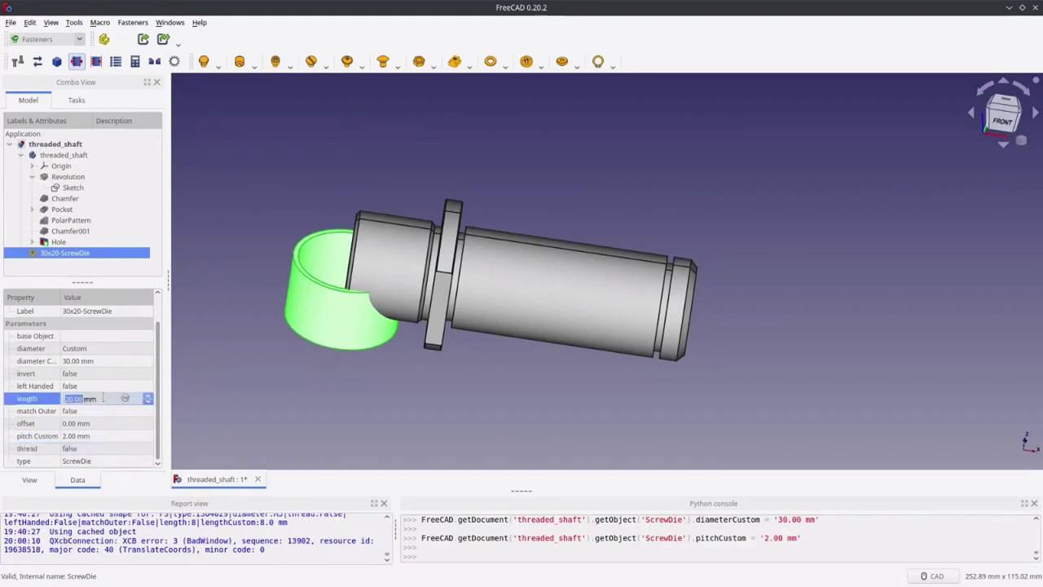
type("25")
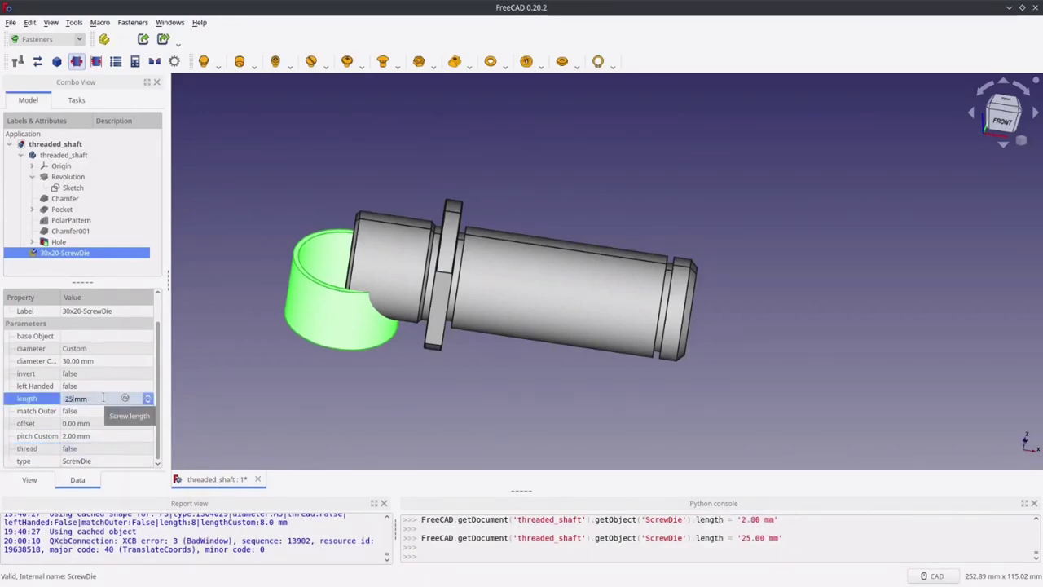
key("Return")
left_click(90, 448)
left_click(102, 448)
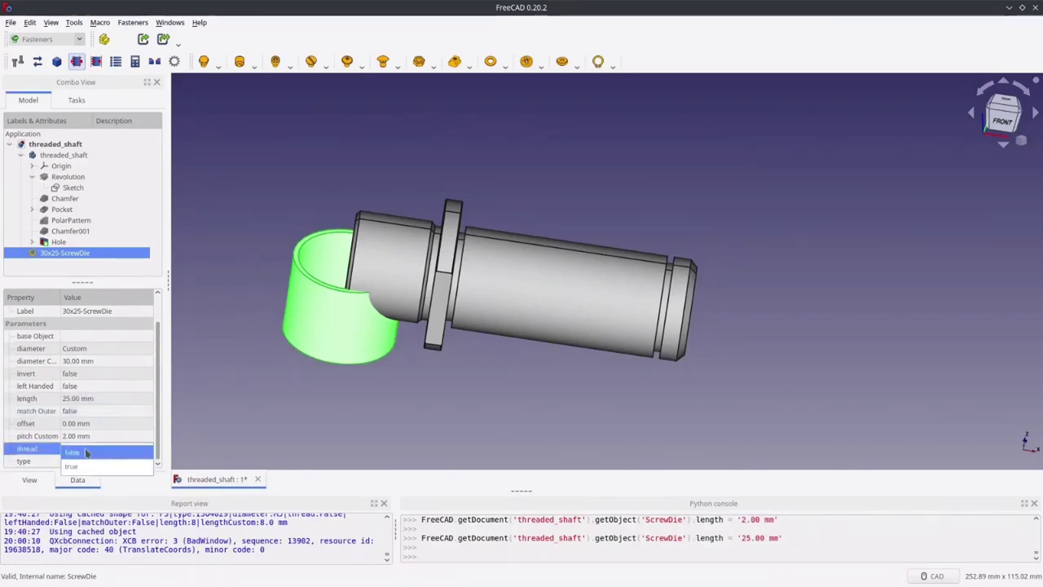
left_click(86, 466)
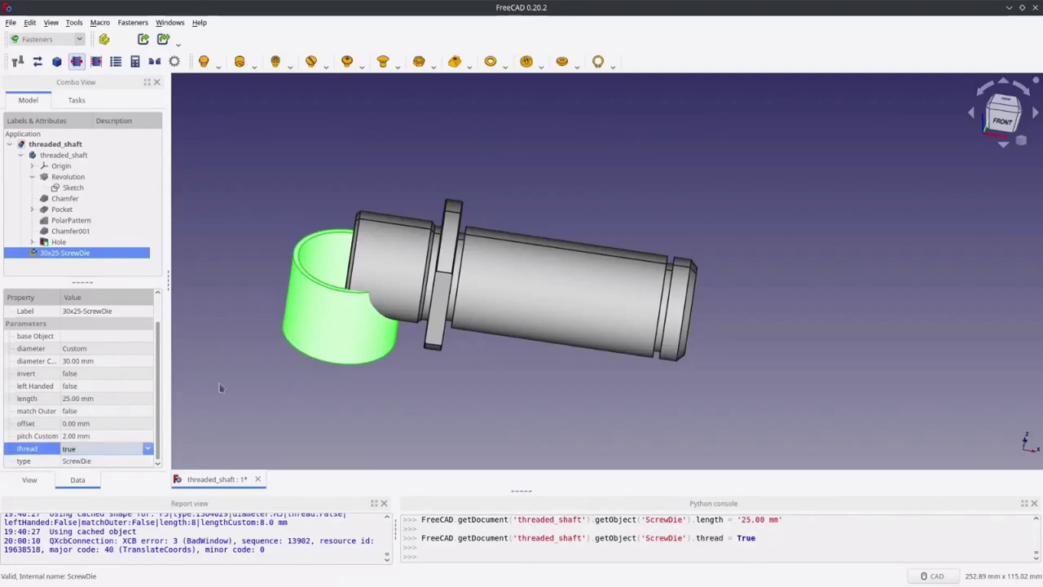
left_click(255, 306)
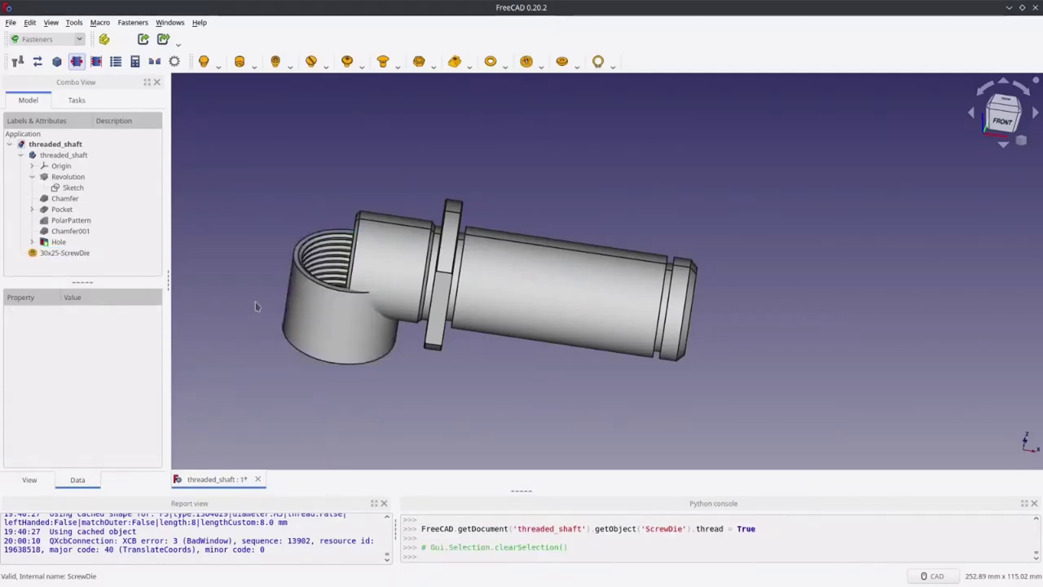
Transform the 30x25 screw die: rotate it -90° and shift it 1 mm onto the shaft end.
left_click(67, 254)
right_click(70, 257)
left_click(93, 261)
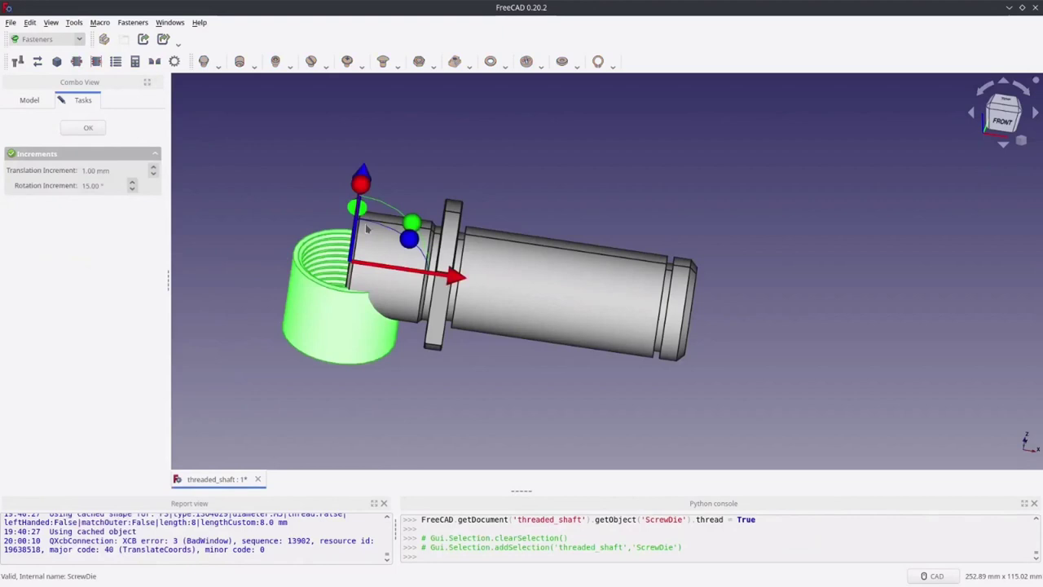
left_click_drag(414, 222, 255, 189)
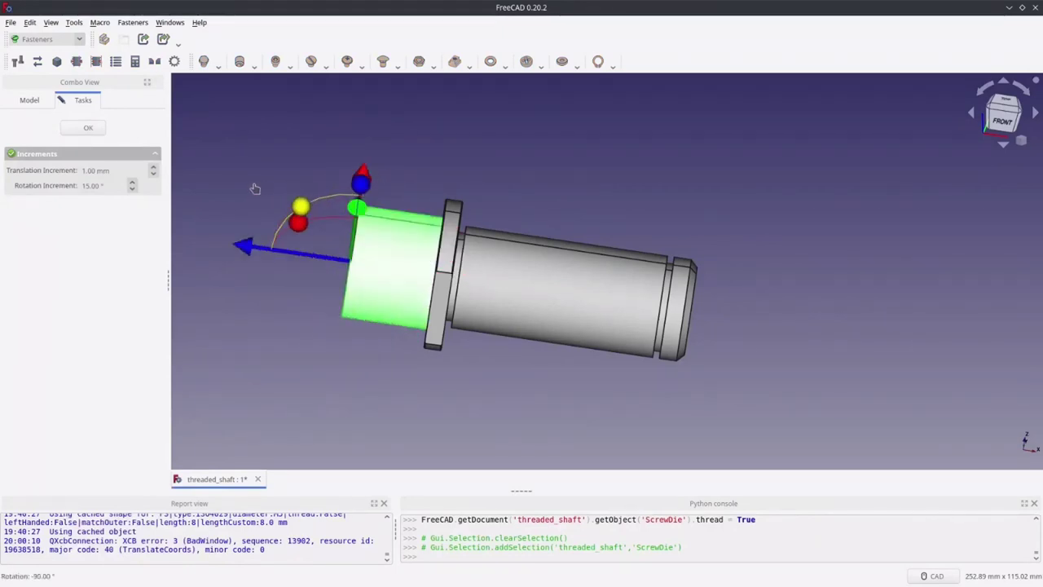
left_click(1001, 134)
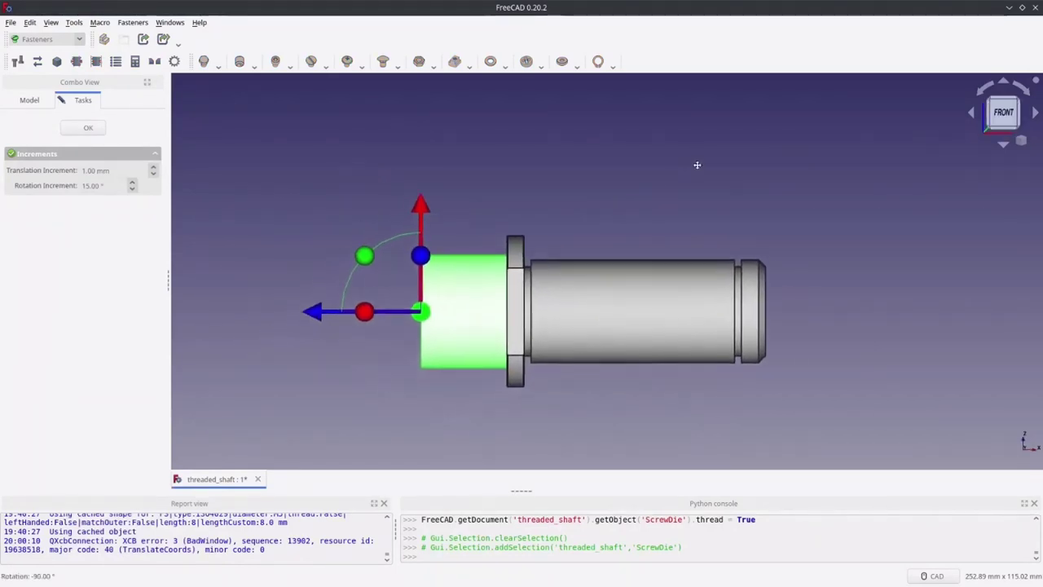
scroll(367, 314, "up", 2)
left_click_drag(305, 316, 300, 313)
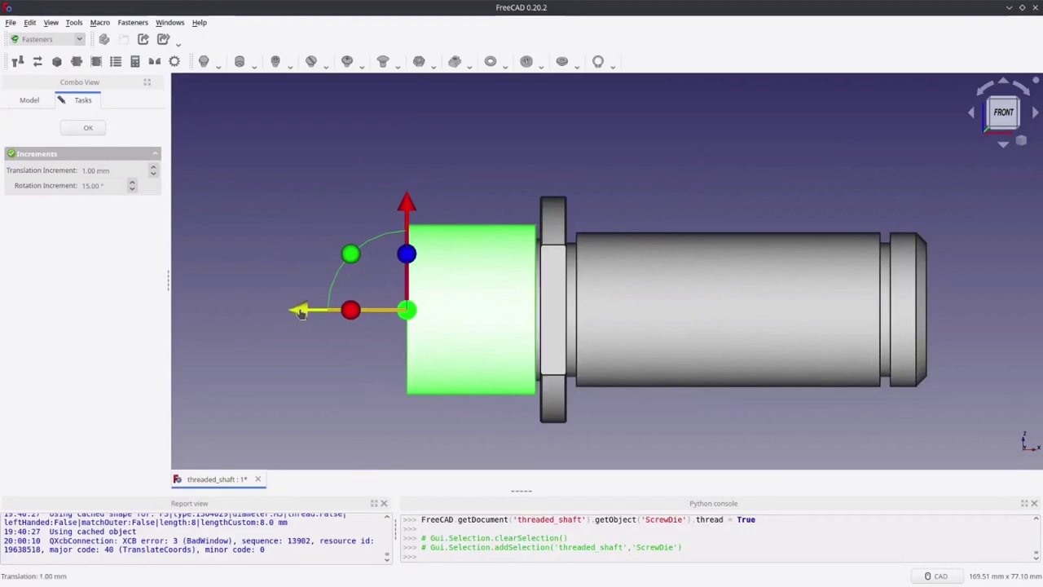
left_click(86, 128)
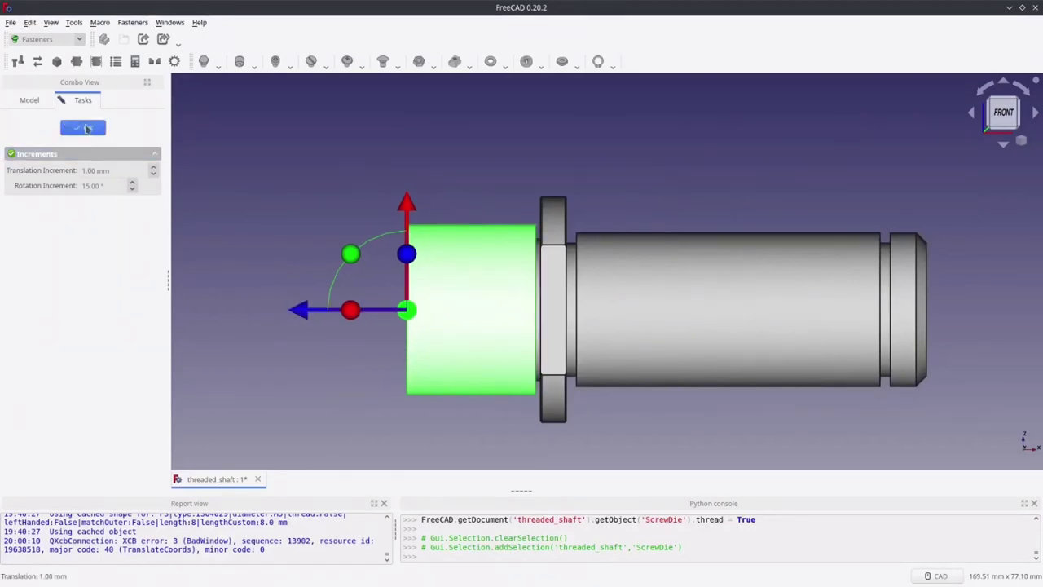
Make threaded_shaft the active body.
left_click(589, 164)
middle_click_drag(680, 177, 640, 211)
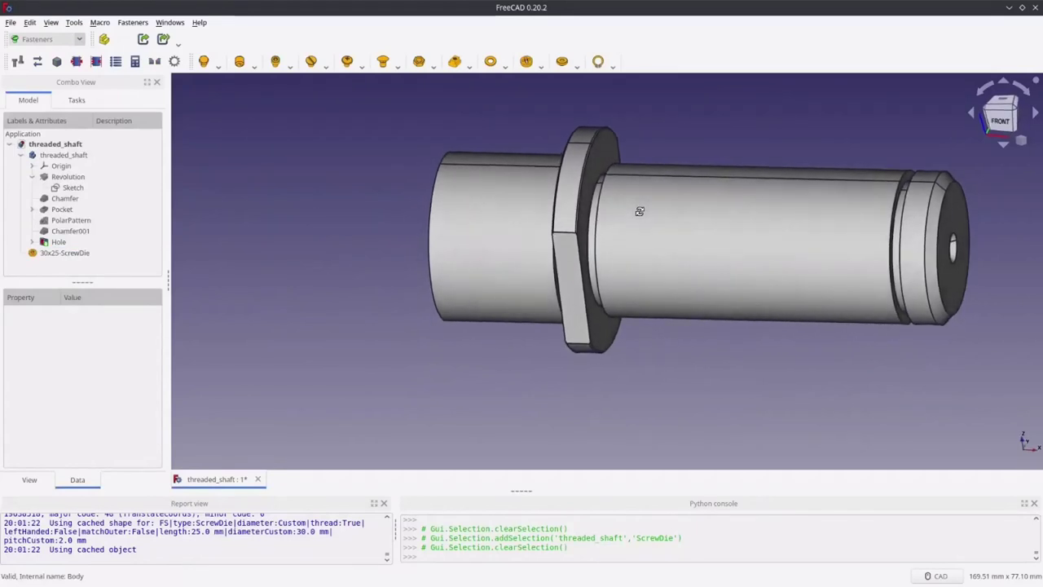
middle_click_drag(689, 151, 736, 255)
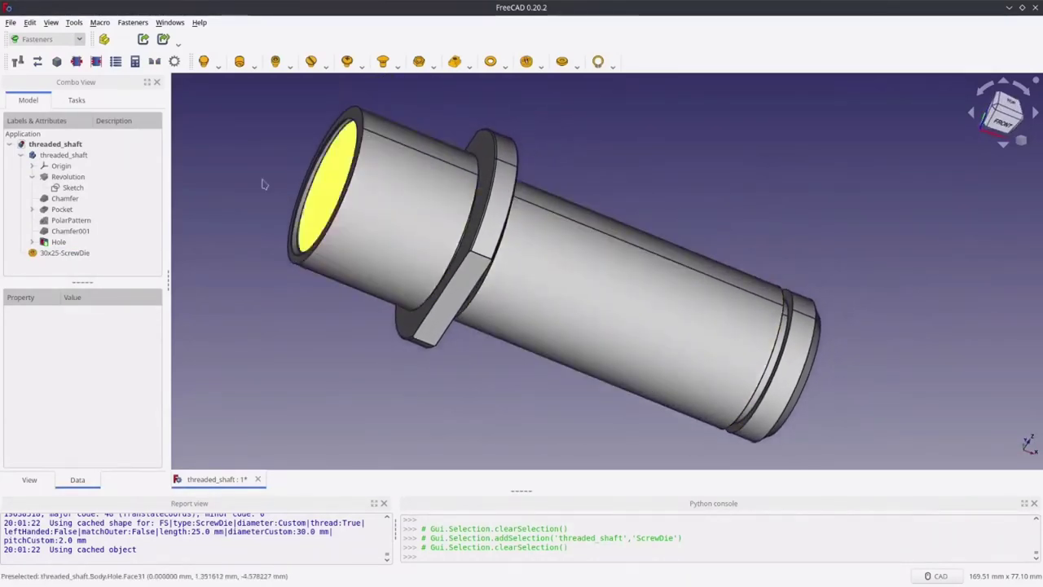
right_click(47, 161)
left_click(67, 163)
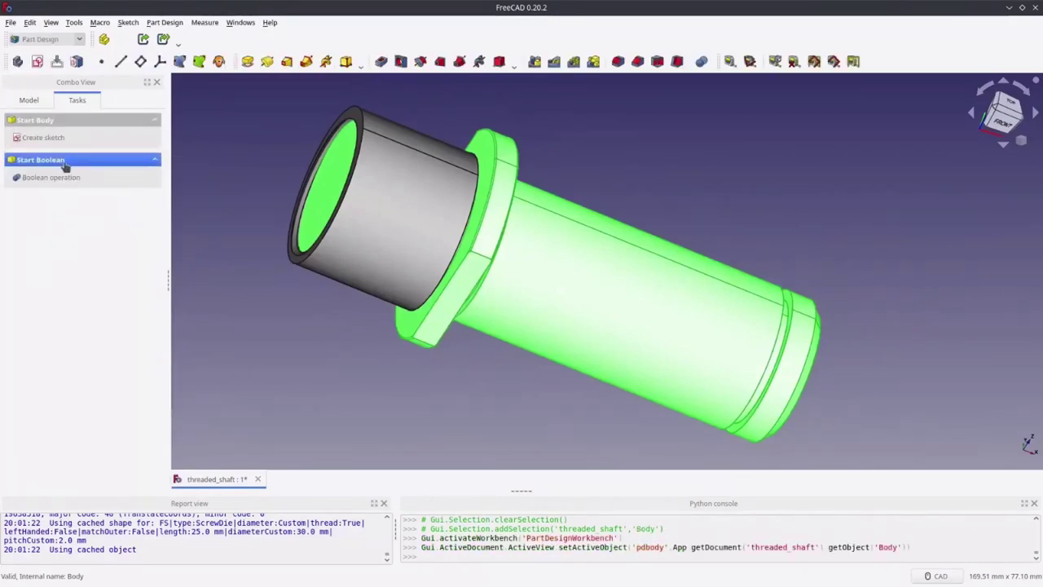
Apply a Boolean Cut of the 30x25 screw die from the shaft body.
left_click(29, 99)
left_click(65, 253)
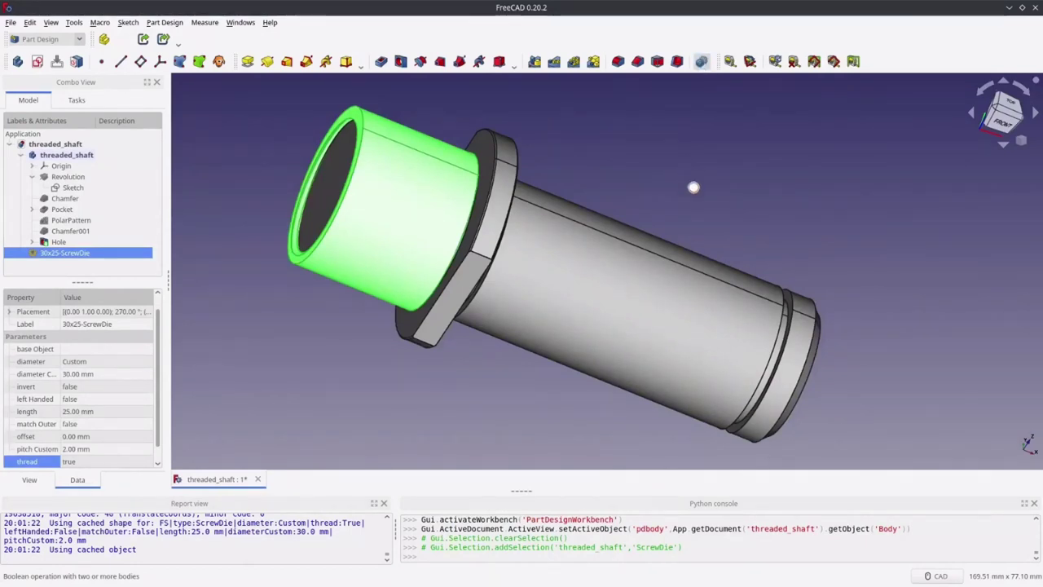
left_click(82, 302)
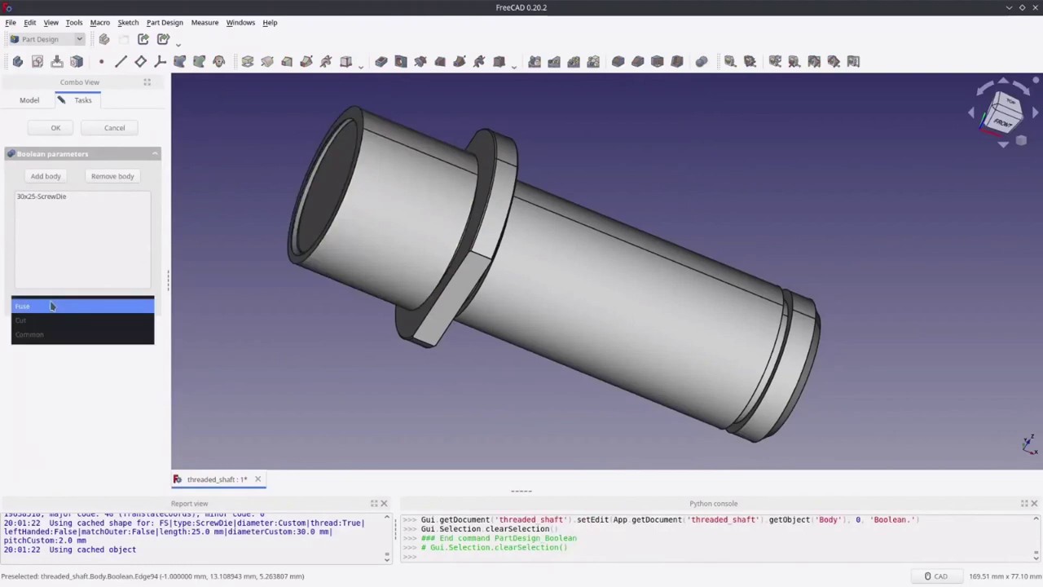
key("Escape")
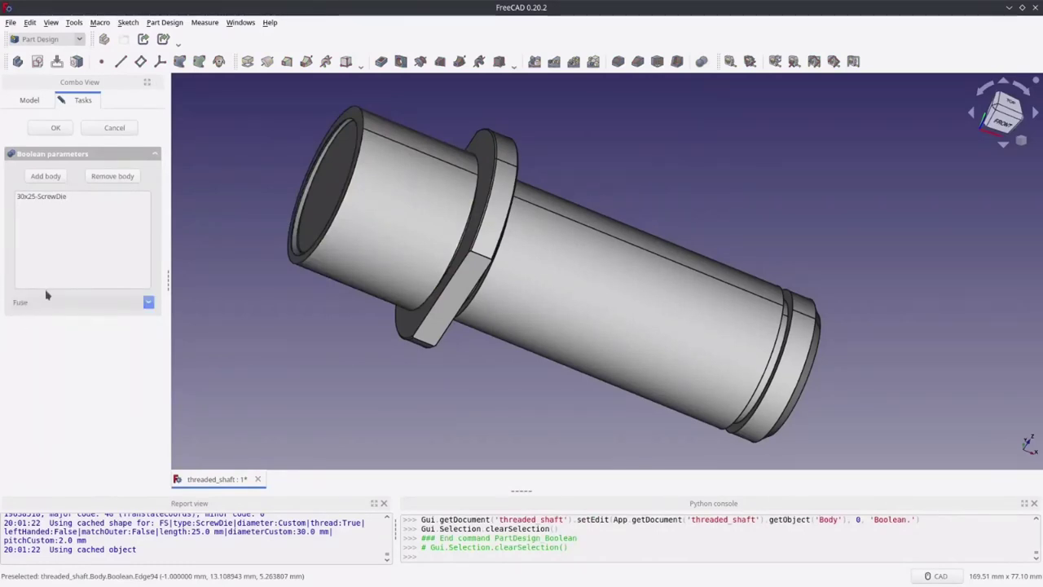
scroll(49, 298, "down", 1)
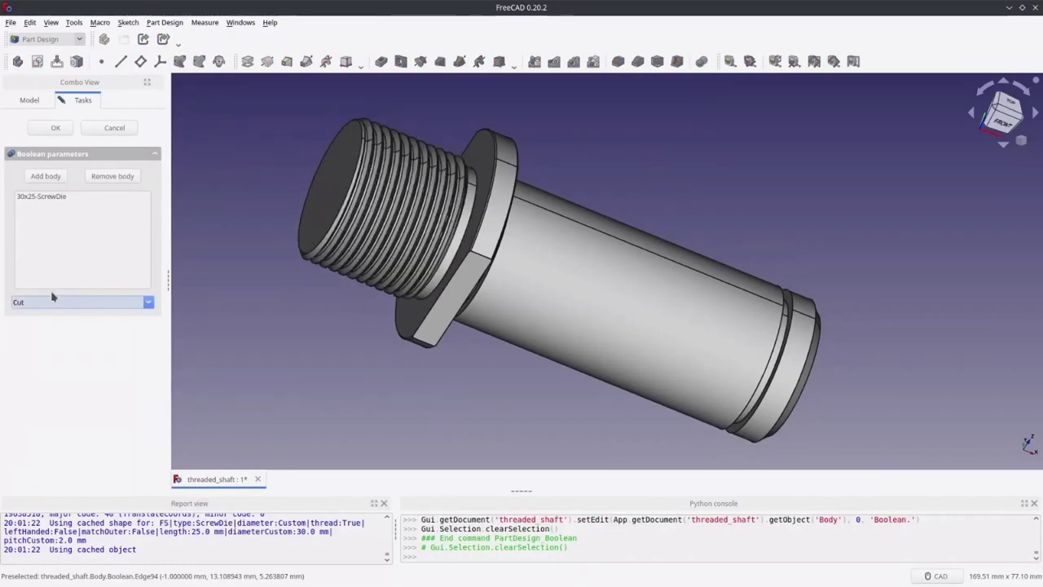
middle_click_drag(440, 231, 457, 212)
left_click(56, 128)
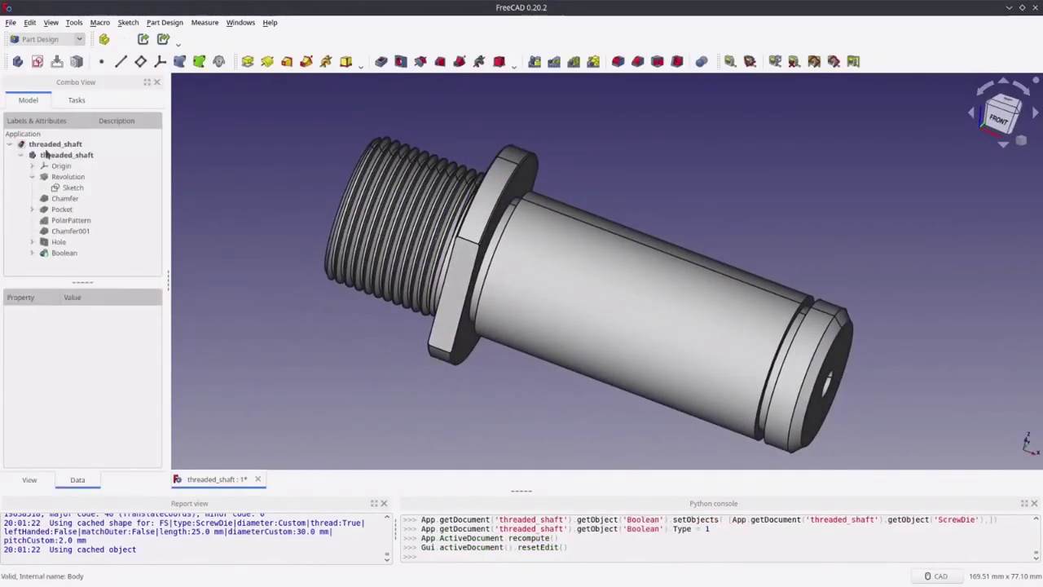
Inspect the new shaft thread from the front view and the default view.
middle_click_drag(655, 175, 489, 196)
key("1")
scroll(613, 248, "up", 10)
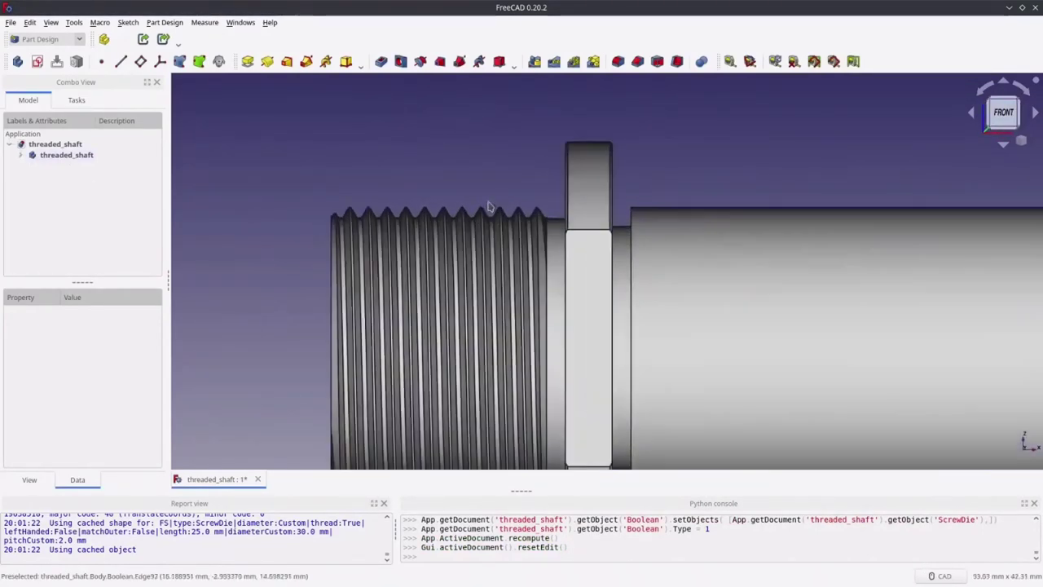
scroll(688, 192, "down", 10)
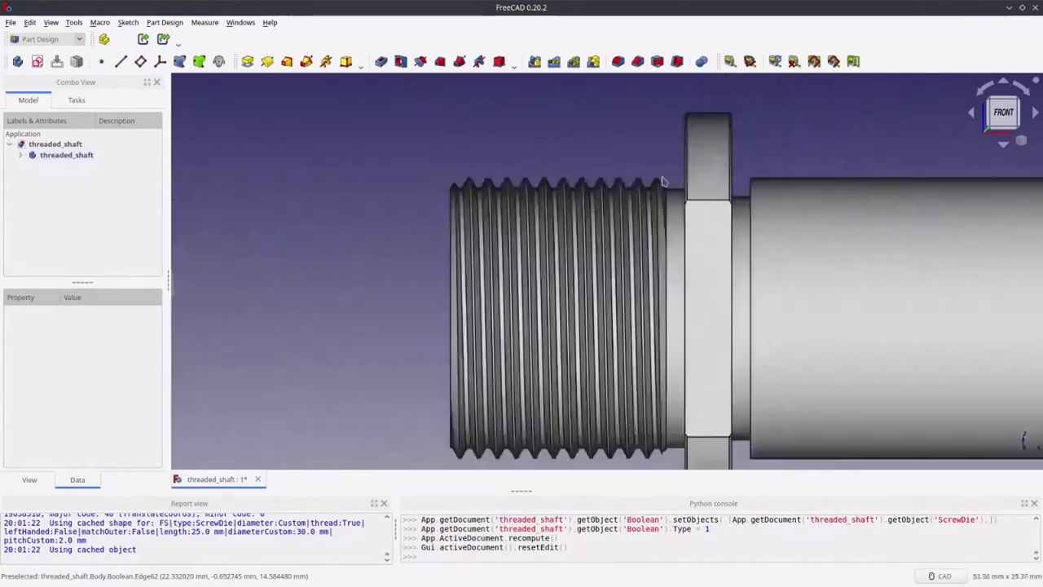
key("0")
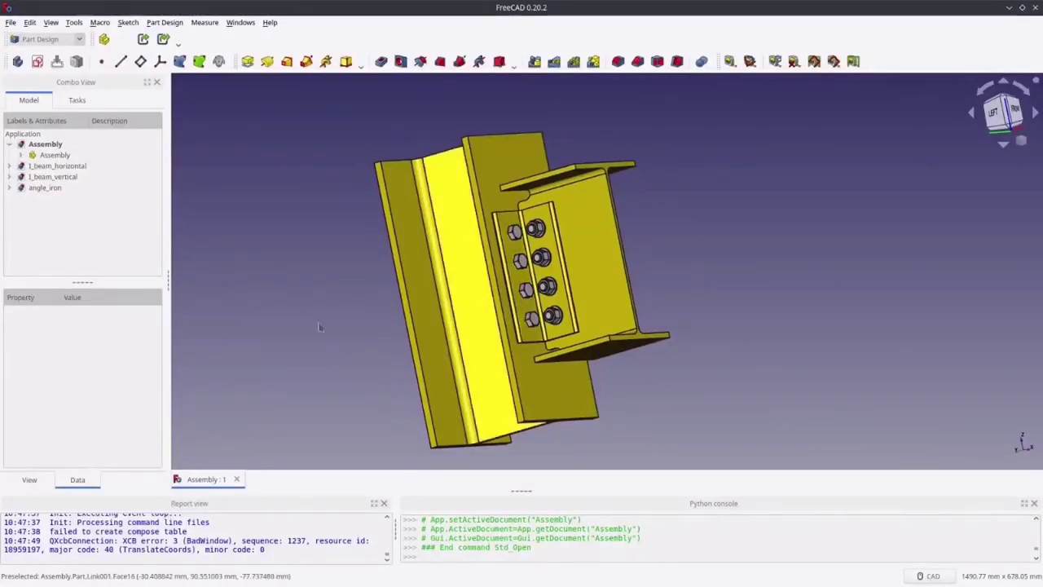
Expand the Assembly and inspect its screws, including Screw004 and Screw006.
left_click(20, 155)
left_click(77, 220)
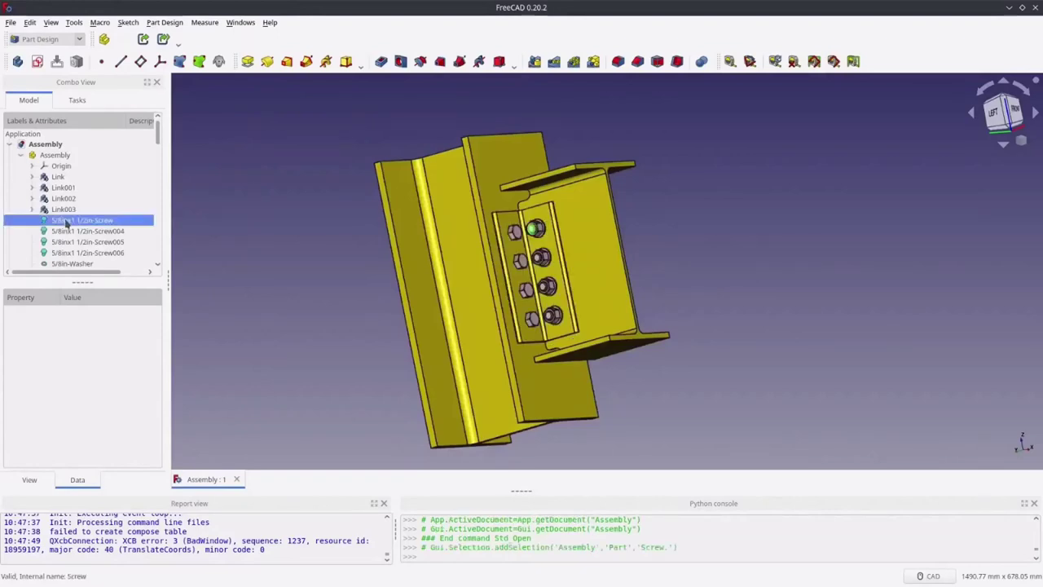
left_click(72, 231)
left_click(75, 252)
left_click(293, 239)
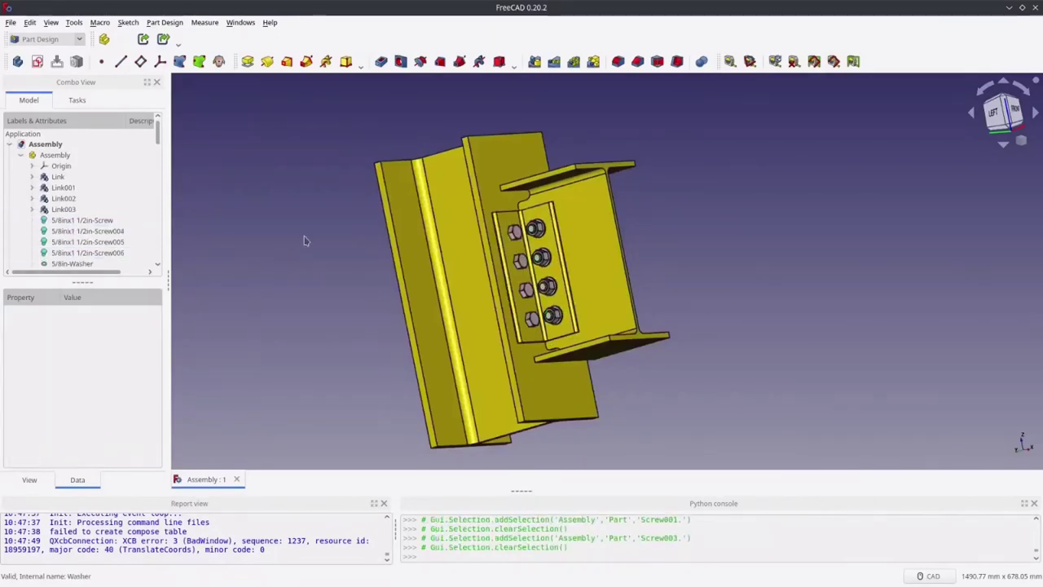
middle_click_drag(303, 237, 217, 207)
In the Fasteners workbench, generate the bill of materials and open Fasteners_BOM.
left_click(46, 39)
left_click(38, 51)
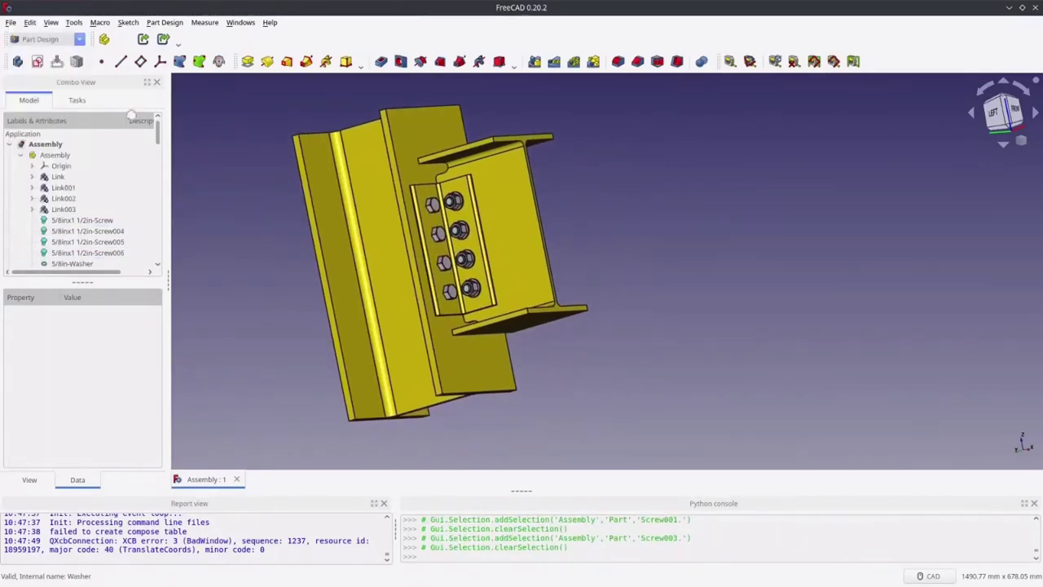
middle_click_drag(247, 117, 226, 129)
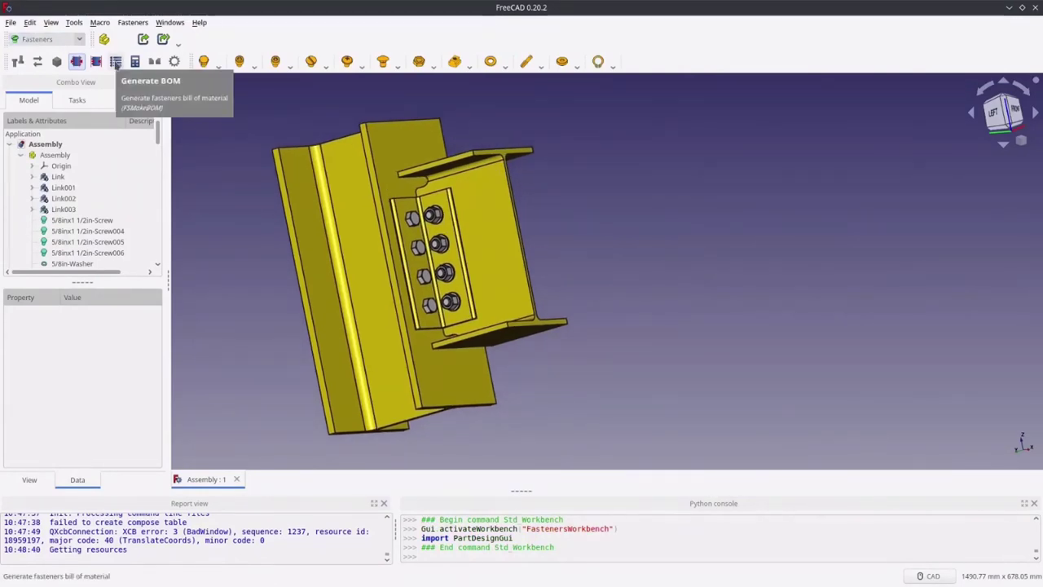
left_click(116, 63)
scroll(85, 178, "down", 15)
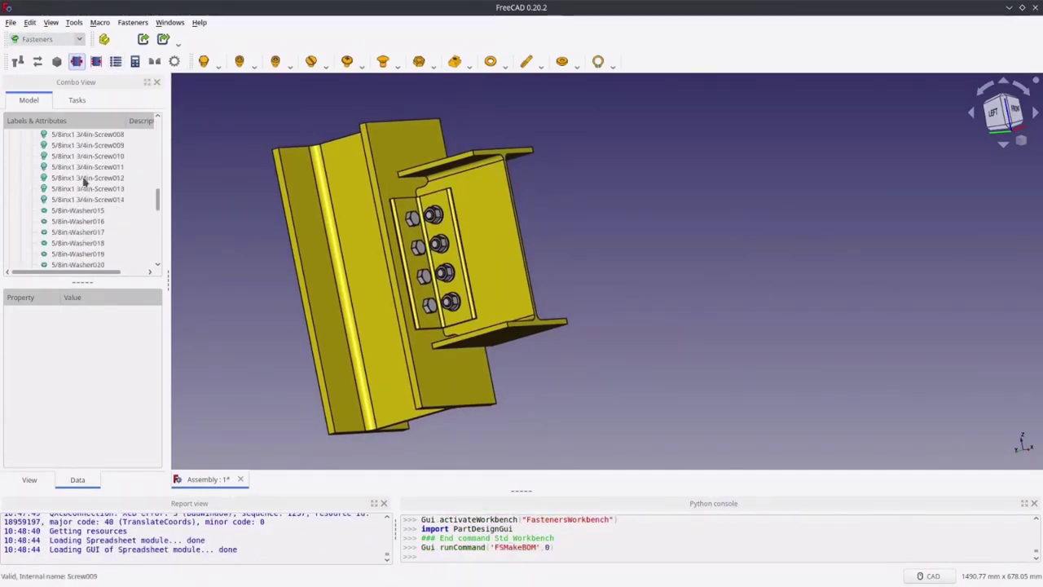
double_click(53, 222)
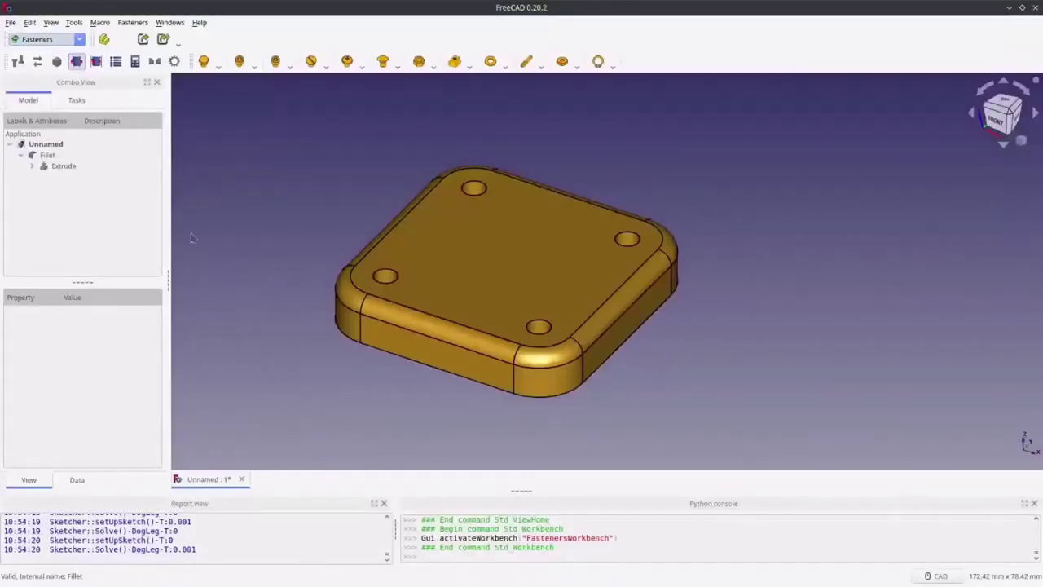
On the Fillet plate, select the four mounting-hole edges for countersinking.
left_click(47, 155)
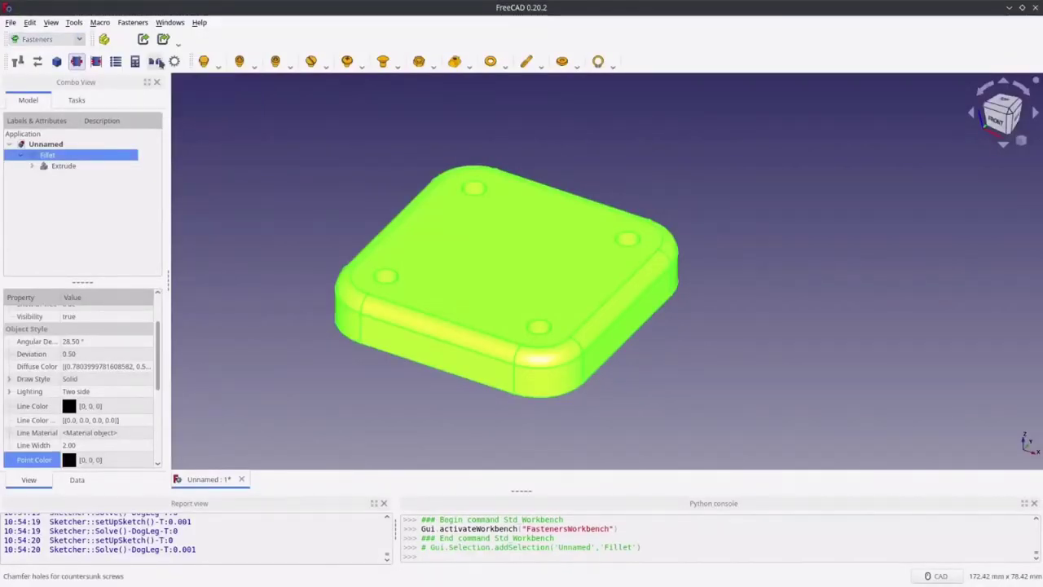
left_click(159, 63)
left_click(395, 277)
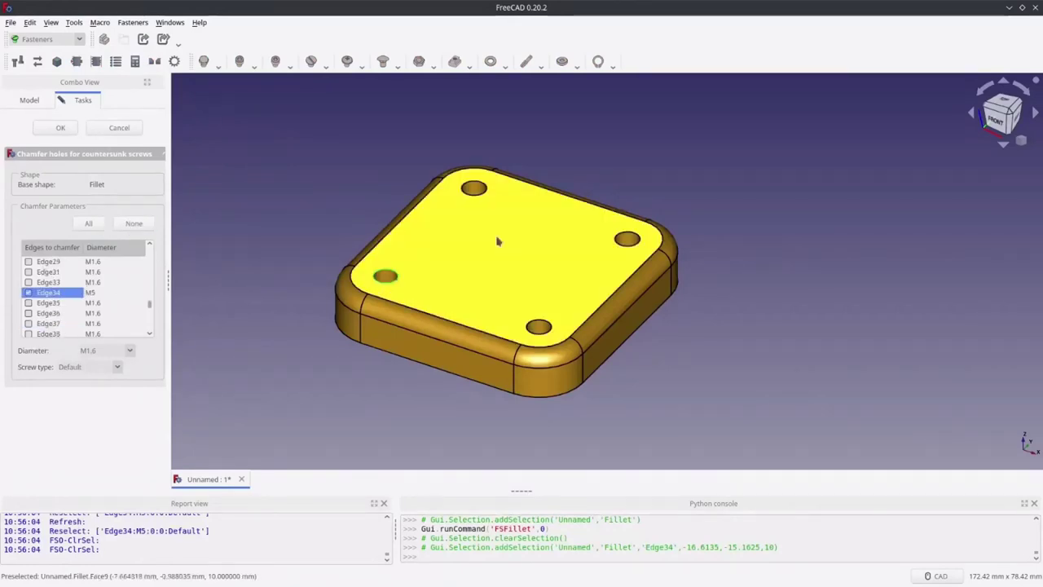
left_click(479, 184)
left_click(639, 236)
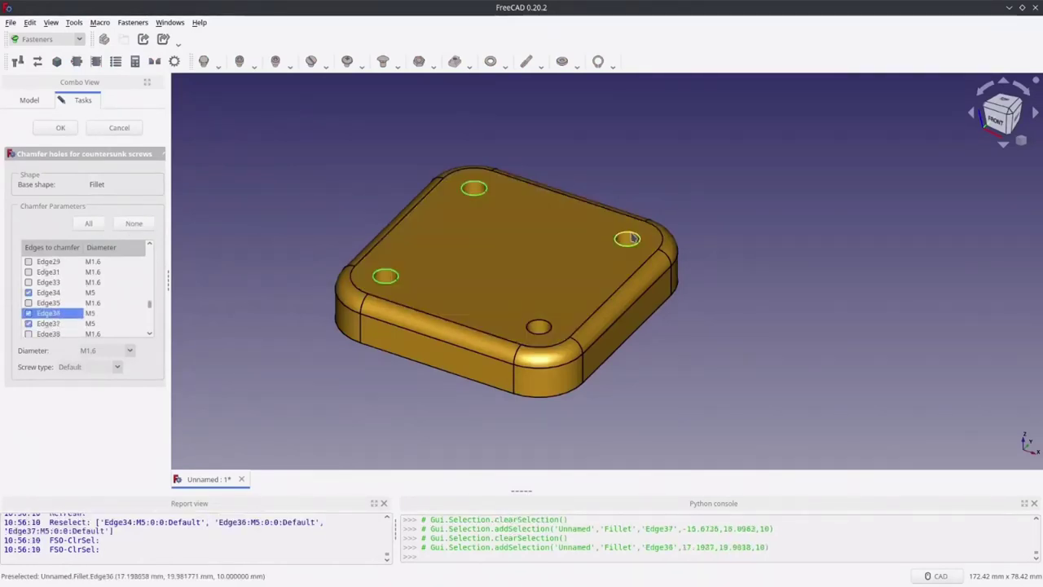
left_click(549, 327)
Set the screw type to ISO10642 at M5 and apply the countersinks to the plate.
left_click(111, 365)
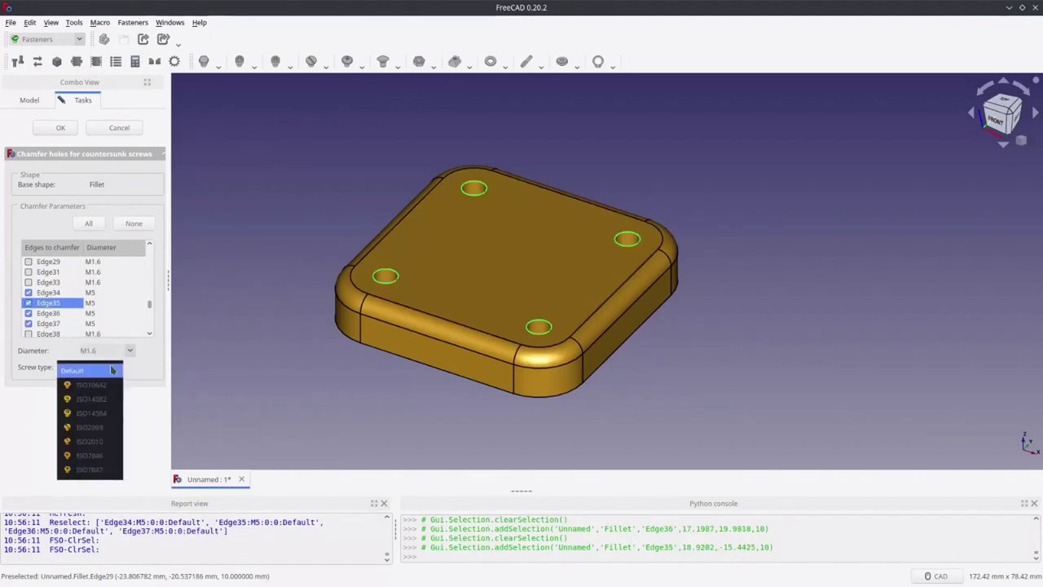
left_click(111, 392)
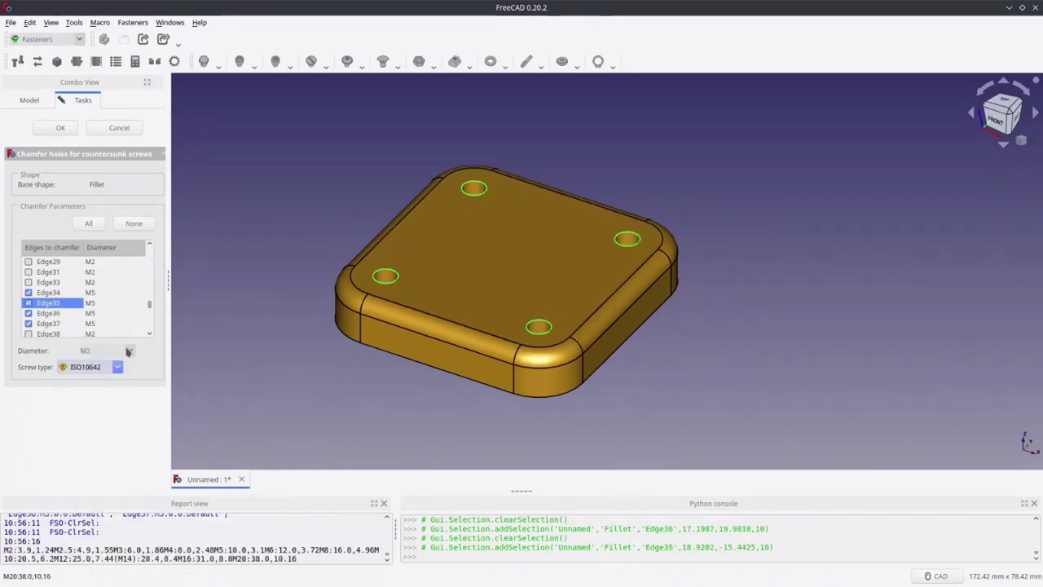
left_click(126, 352)
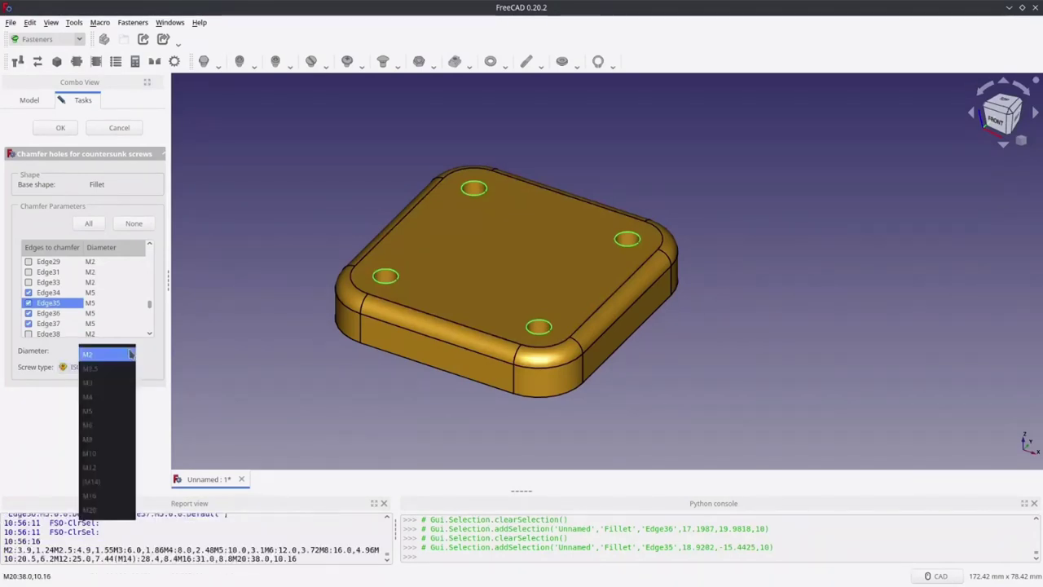
left_click(110, 426)
left_click(60, 127)
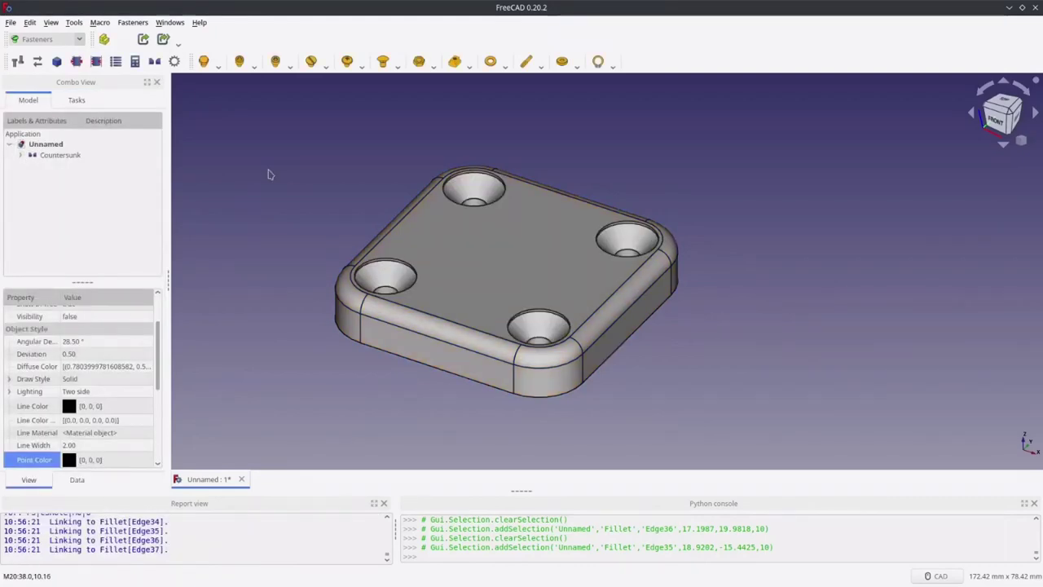
middle_click_drag(397, 149, 367, 163)
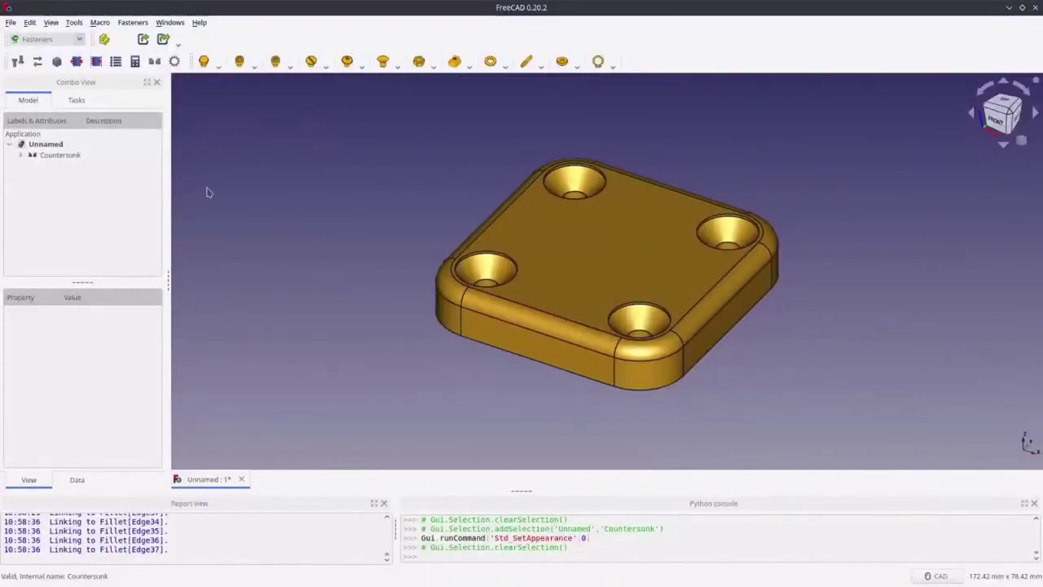
In the screw hole calculator, look up the 5.41 hole for an M4 PEM Press-nut.
left_click(136, 62)
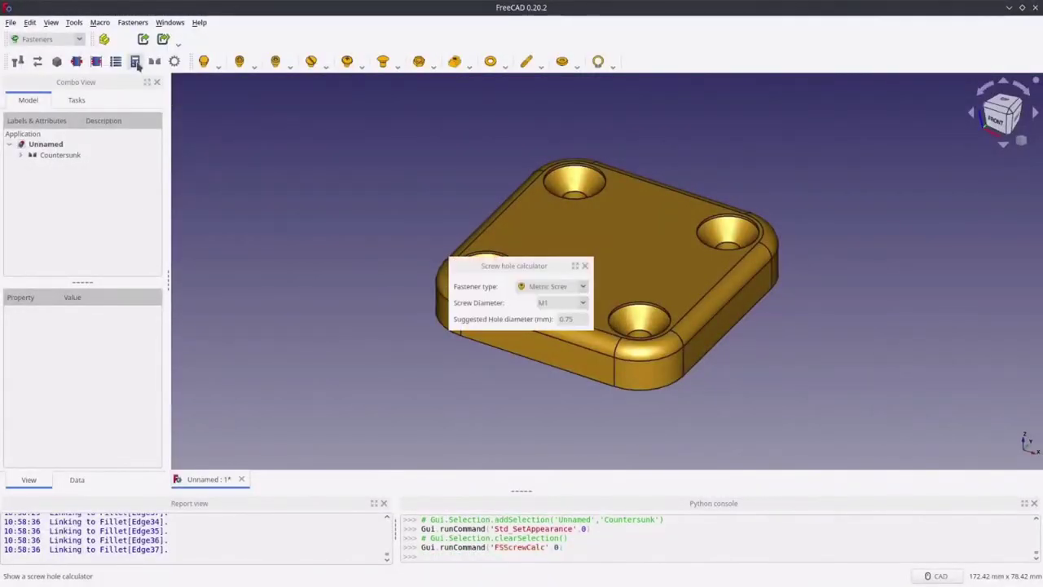
left_click(555, 287)
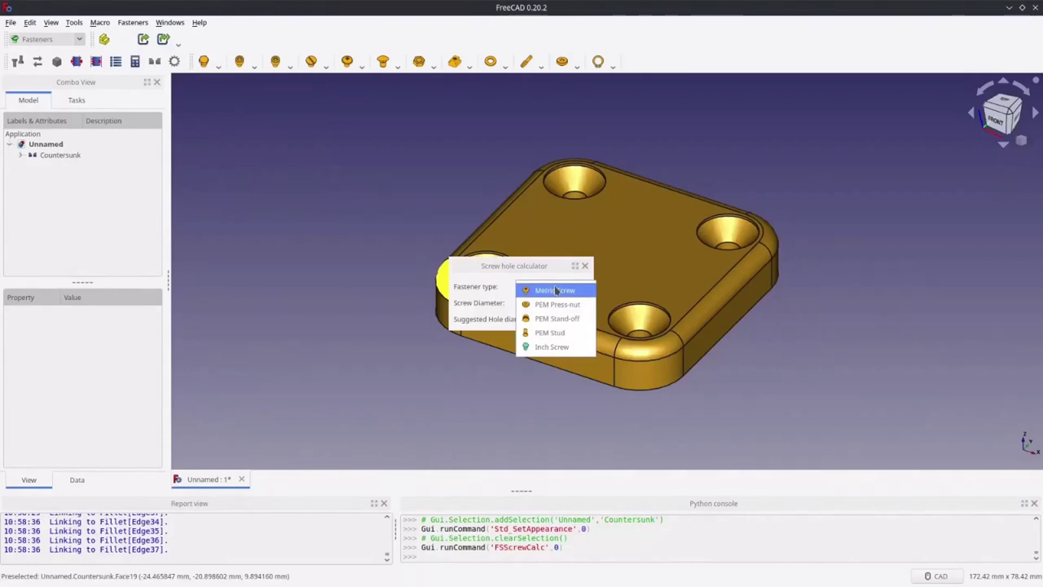
left_click(557, 305)
left_click(561, 302)
left_click(559, 372)
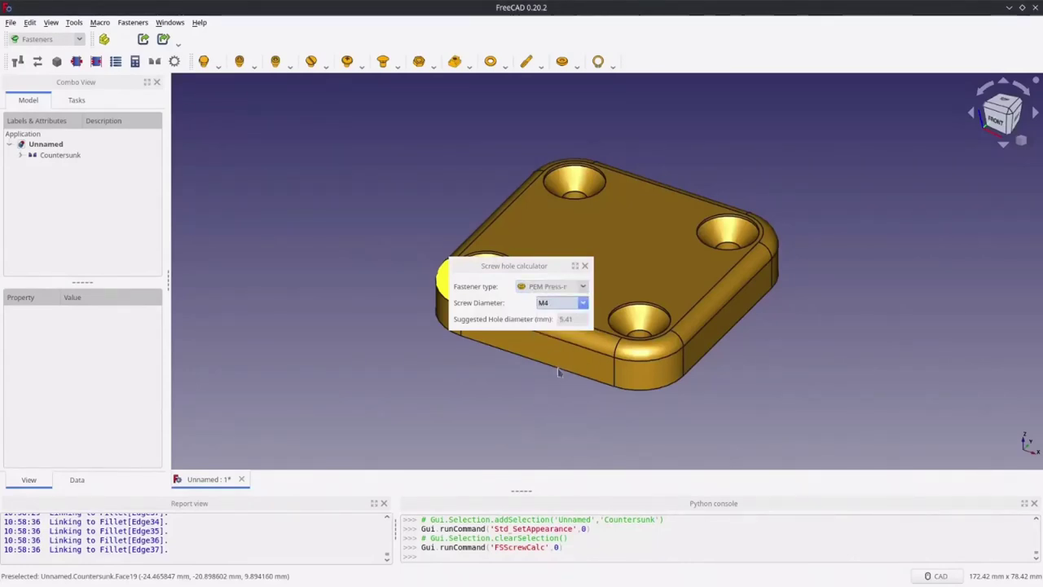
double_click(580, 319)
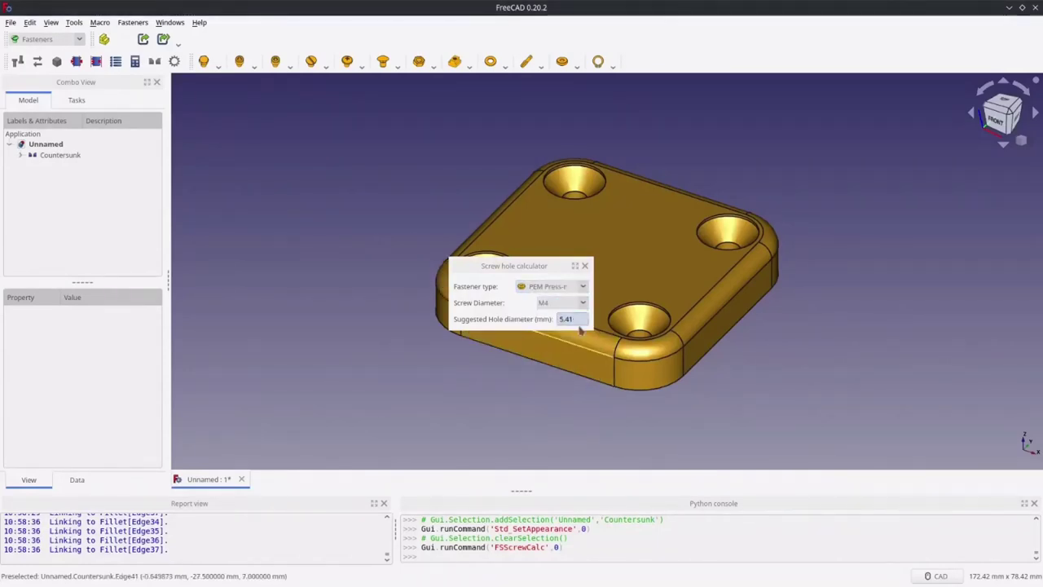
Switch the calculator to Inch Screw with a 1 1/4in diameter.
left_click(566, 287)
left_click(562, 331)
left_click(562, 302)
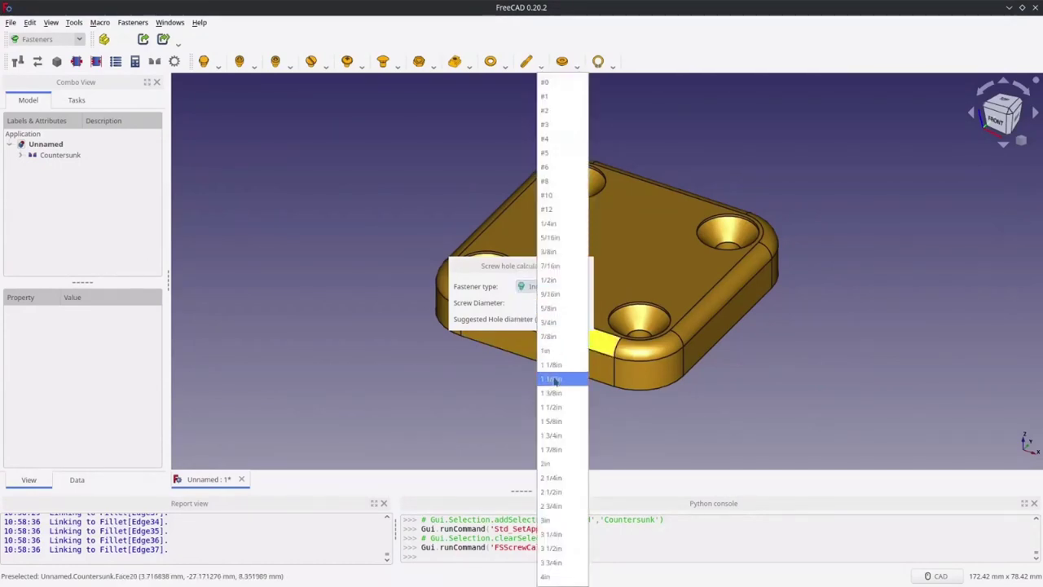
left_click(555, 381)
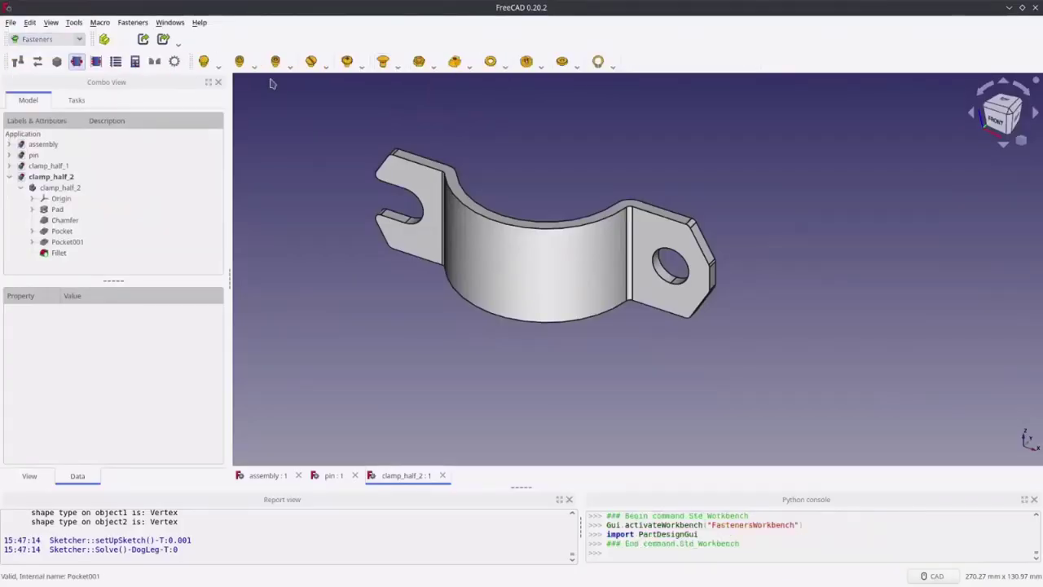
Insert a screw into the clamp half from the Fasteners dropdown.
left_click(218, 64)
left_click(269, 98)
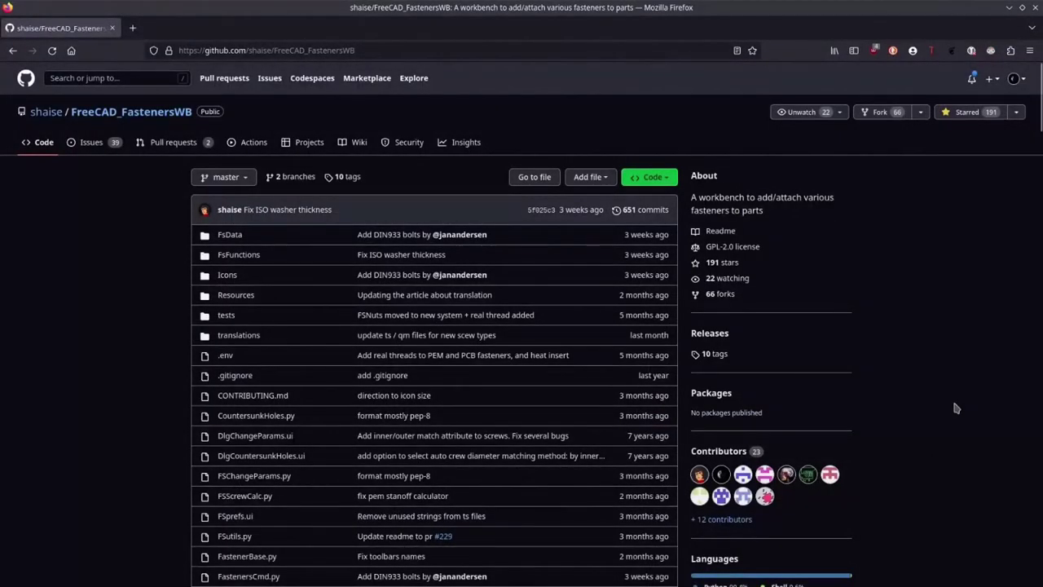
scroll(79, 205, "down", 5)
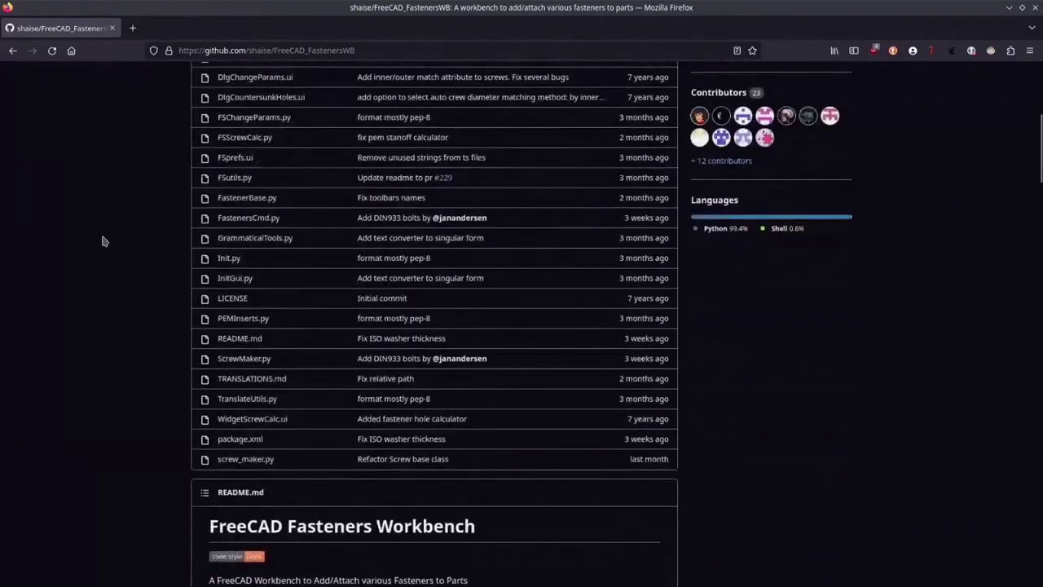
scroll(102, 241, "down", 10)
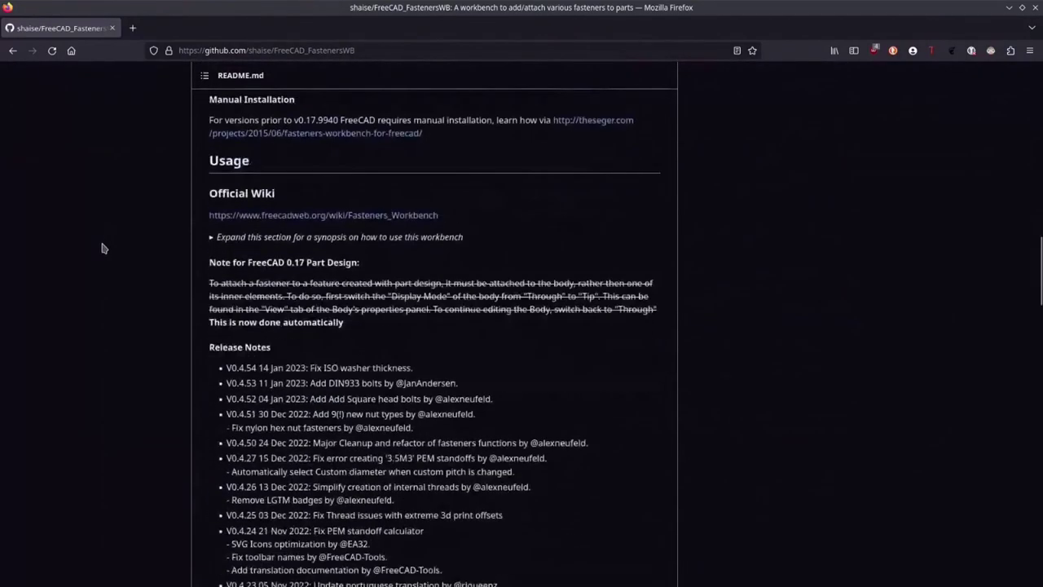
scroll(101, 249, "down", 4)
scroll(102, 249, "up", 18)
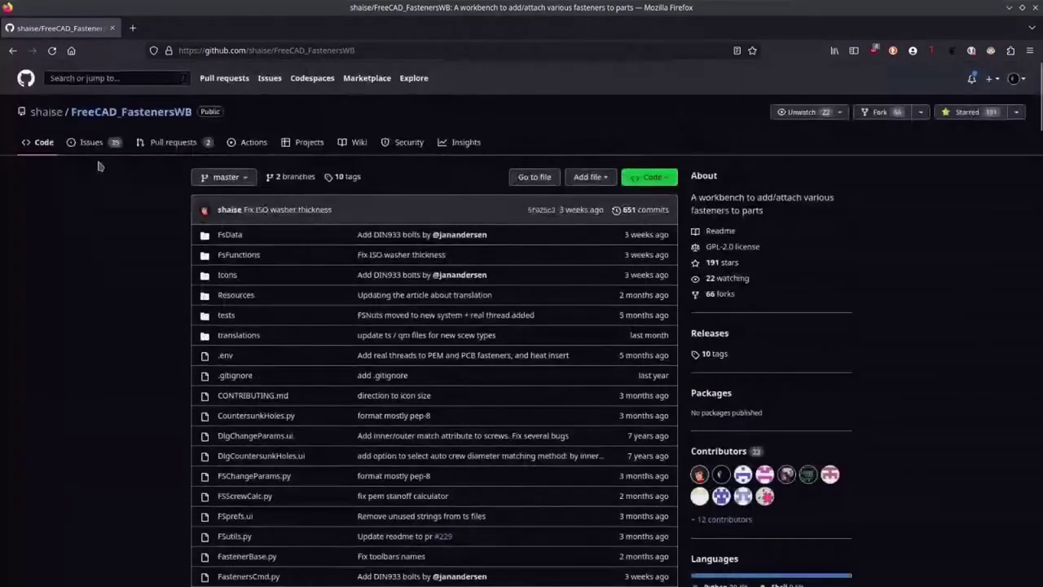
left_click(150, 146)
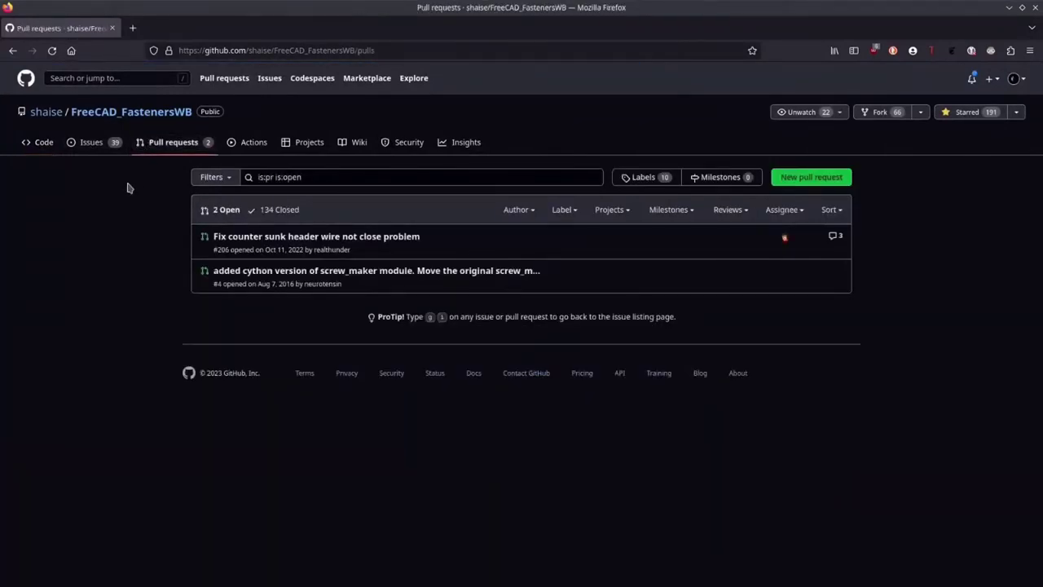
left_click(94, 145)
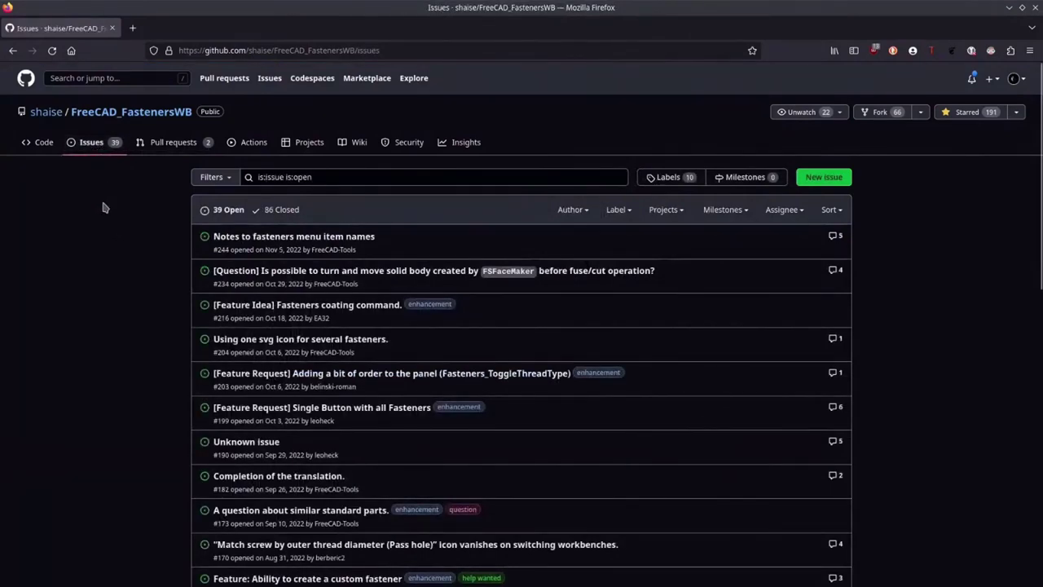
scroll(104, 208, "down", 3)
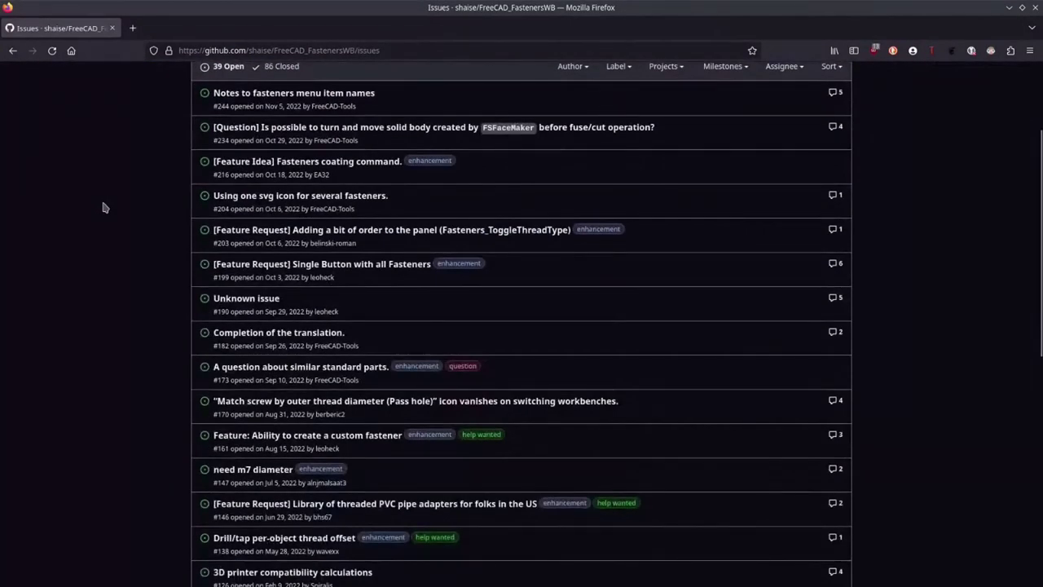
scroll(104, 208, "up", 3)
left_click(41, 139)
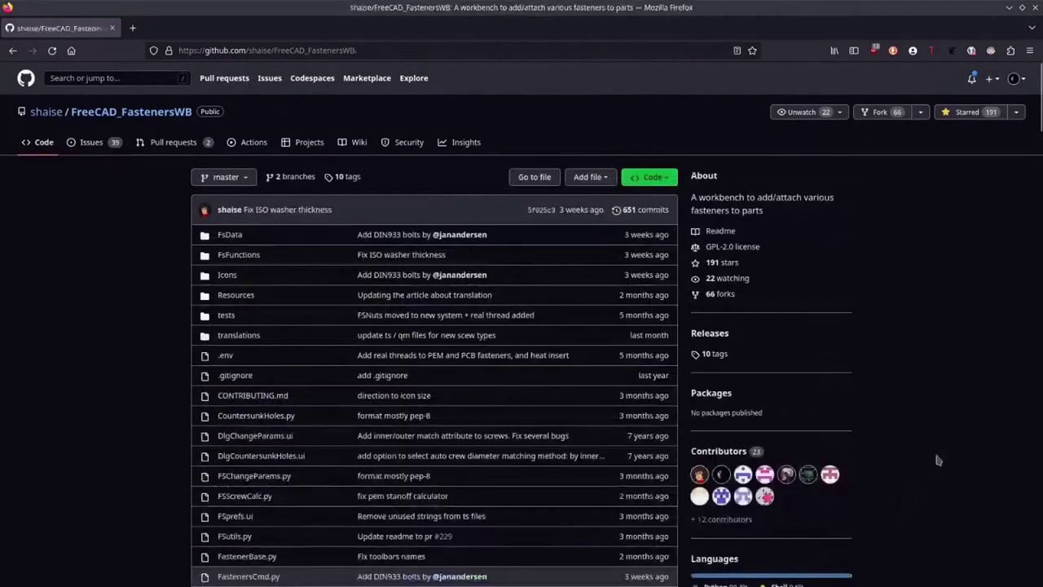
Browse the FsFunctions folder, then return to the repository root.
left_click(236, 255)
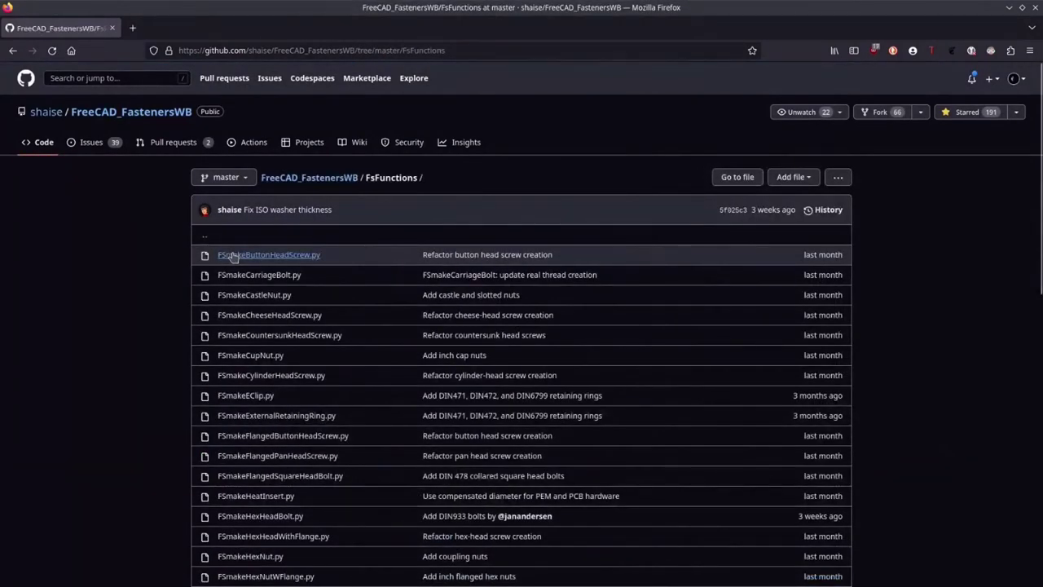
scroll(234, 257, "down", 5)
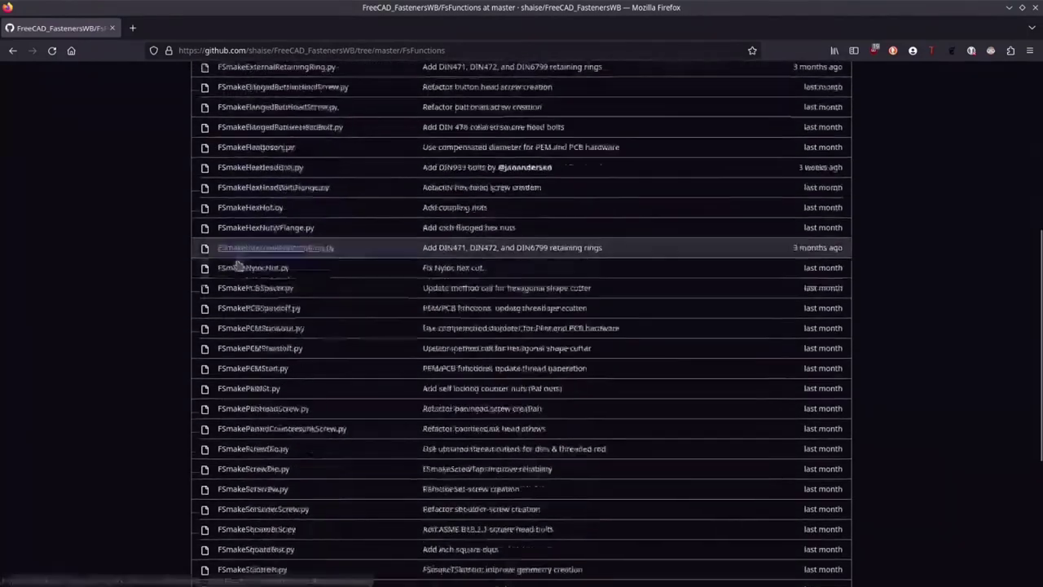
scroll(237, 245, "up", 5)
left_click(322, 180)
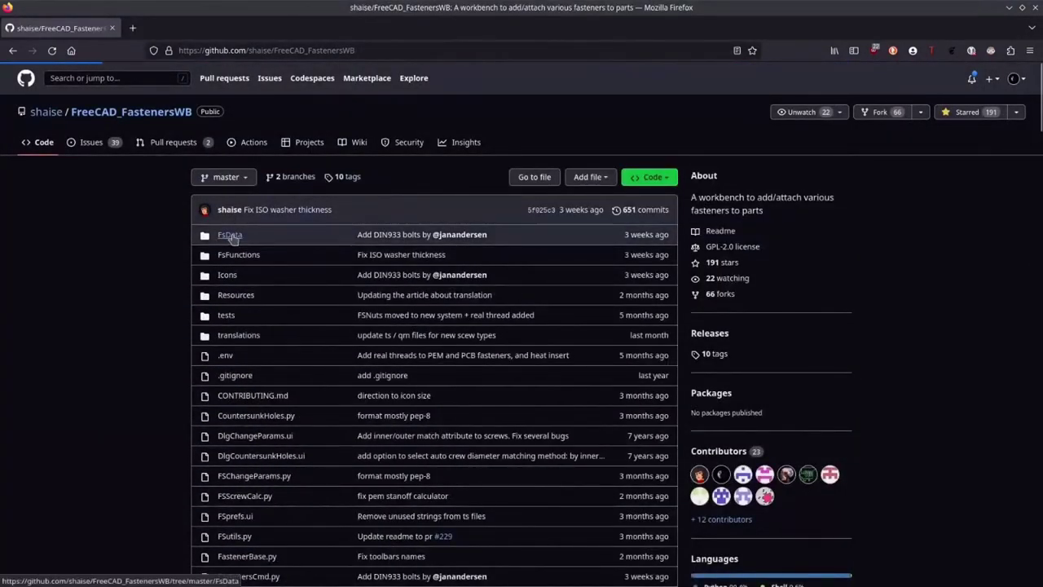
In FsData, open asmeb18.2.1.8def.csv and briefly select its contents.
left_click(231, 235)
scroll(156, 258, "down", 3)
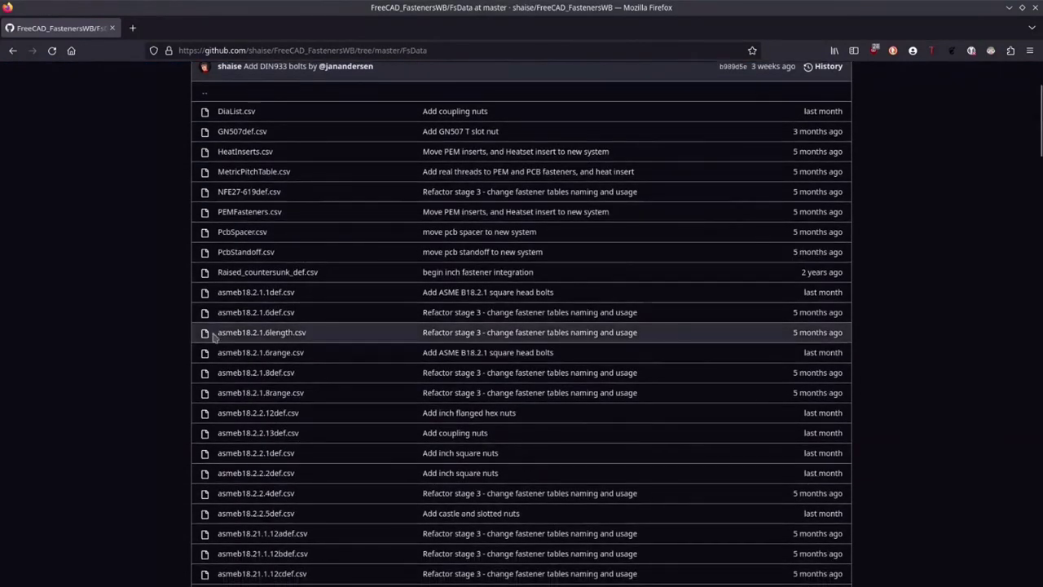
left_click(242, 374)
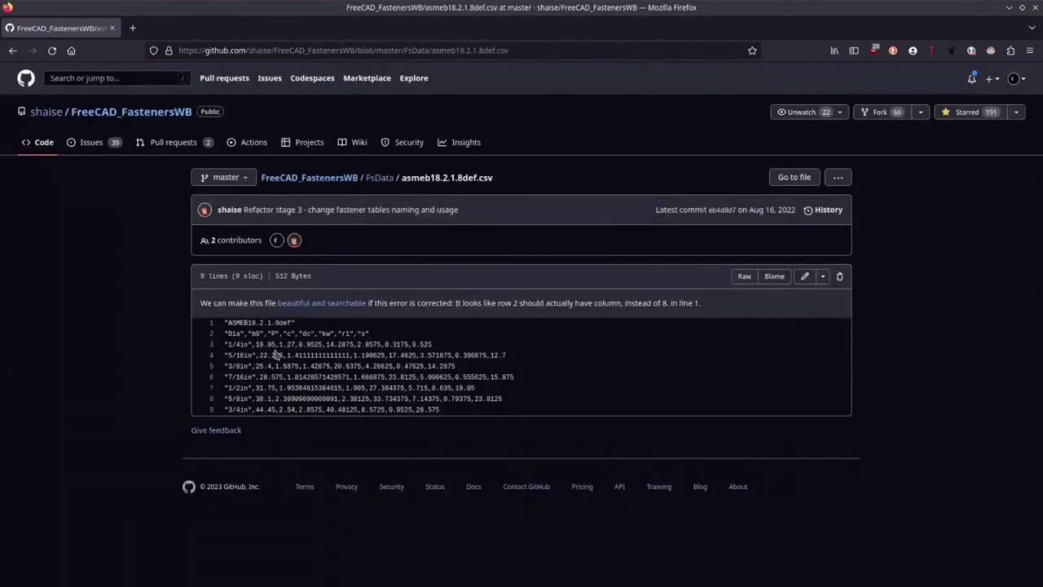
left_click_drag(492, 410, 204, 321)
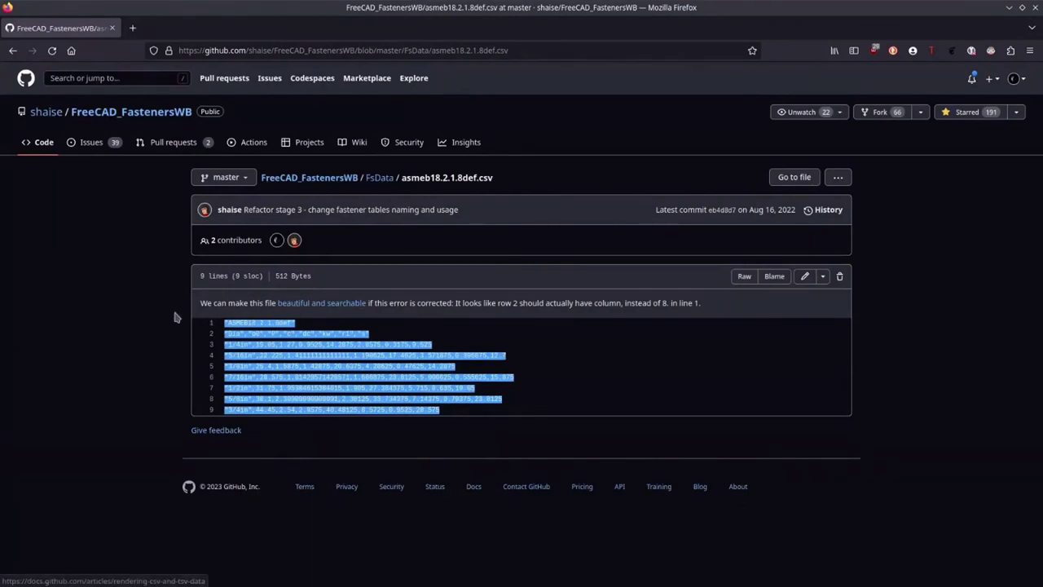
left_click(148, 320)
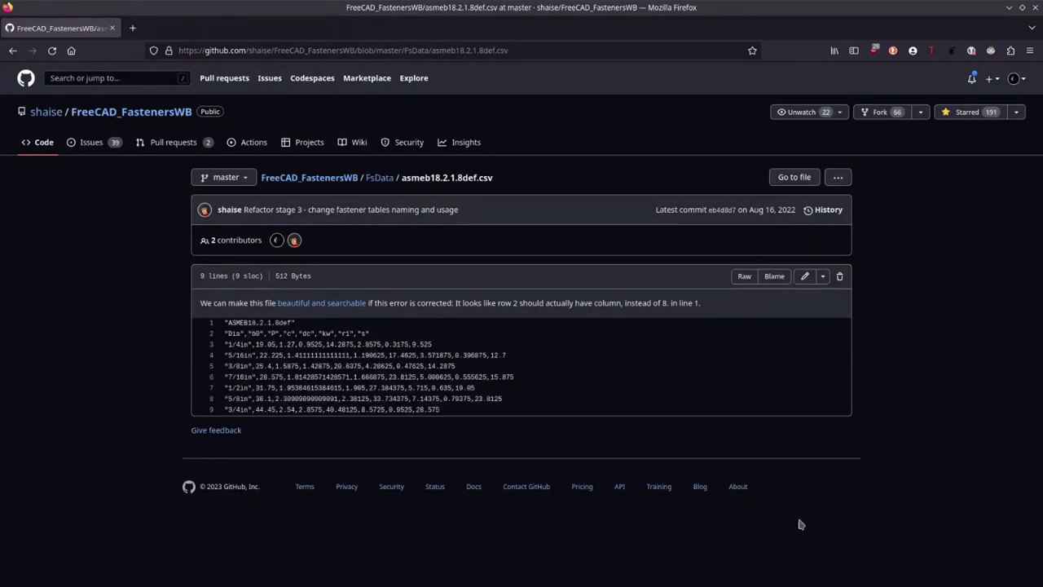